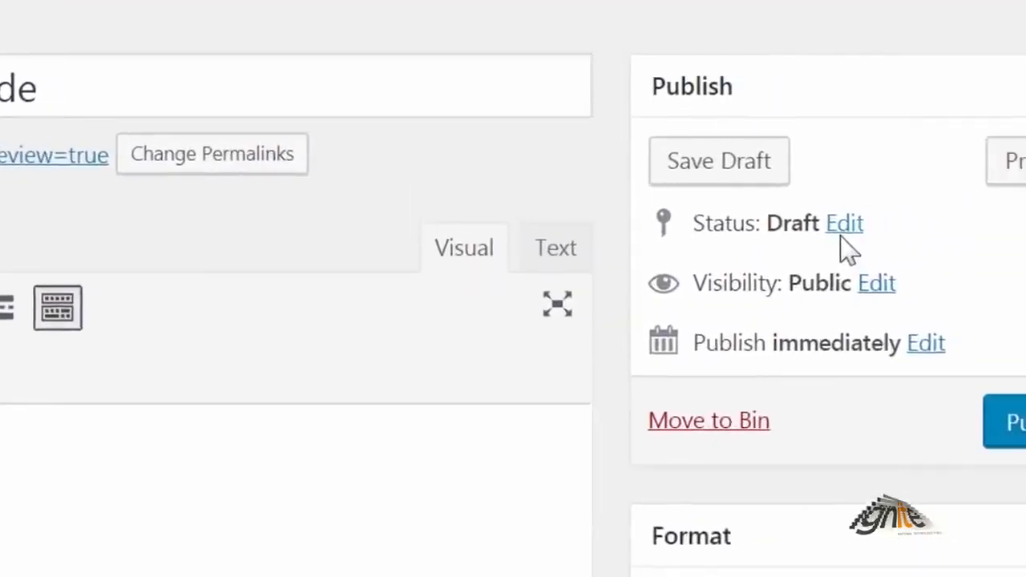
# Collapse the Publish box on the draft post.
pyautogui.click(924, 88)
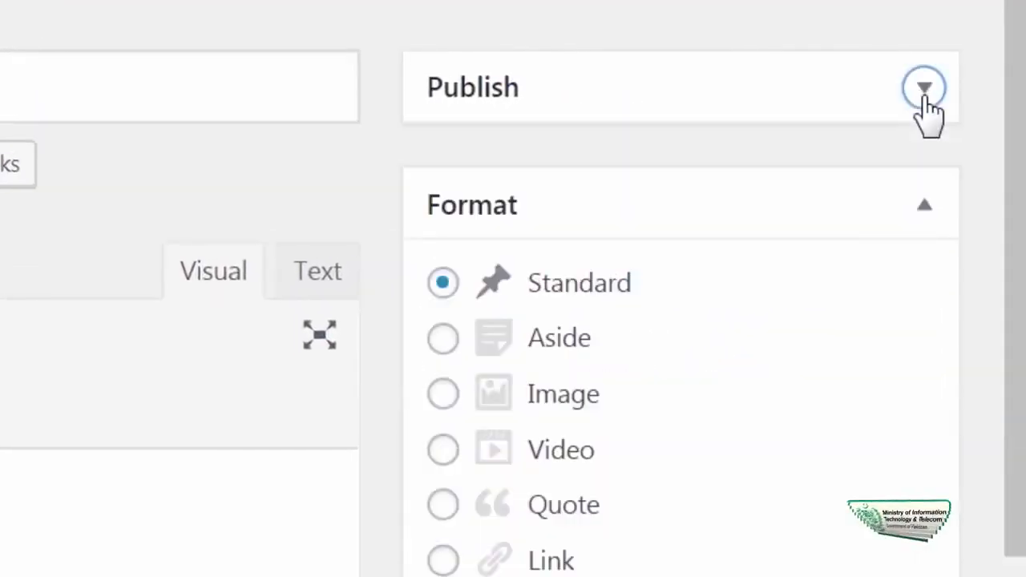
# Re-expand the Publish box and open the Media Library to browse uploaded files.
pyautogui.click(924, 88)
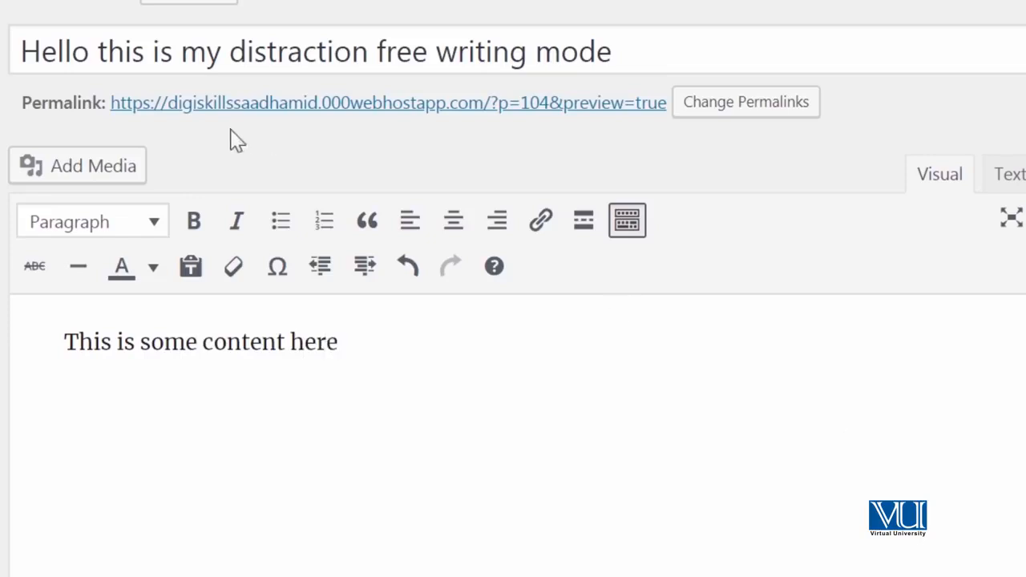
pyautogui.click(118, 167)
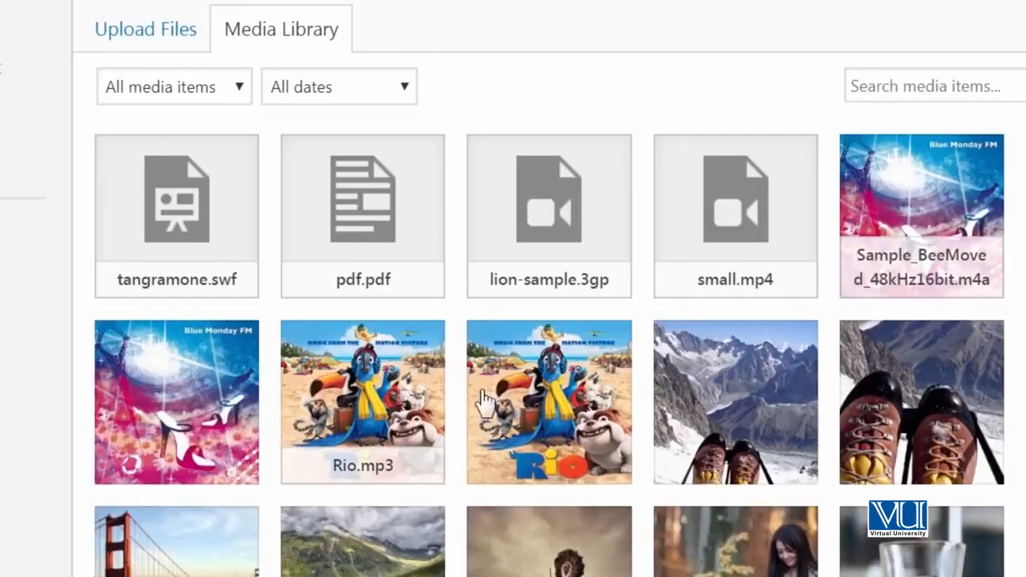
pyautogui.scroll(-3, 444, 461)
# Insert the green mountain-valley photo DLdQDCV-1.jpg and resize it to Large – 840 × 560.
pyautogui.click(327, 323)
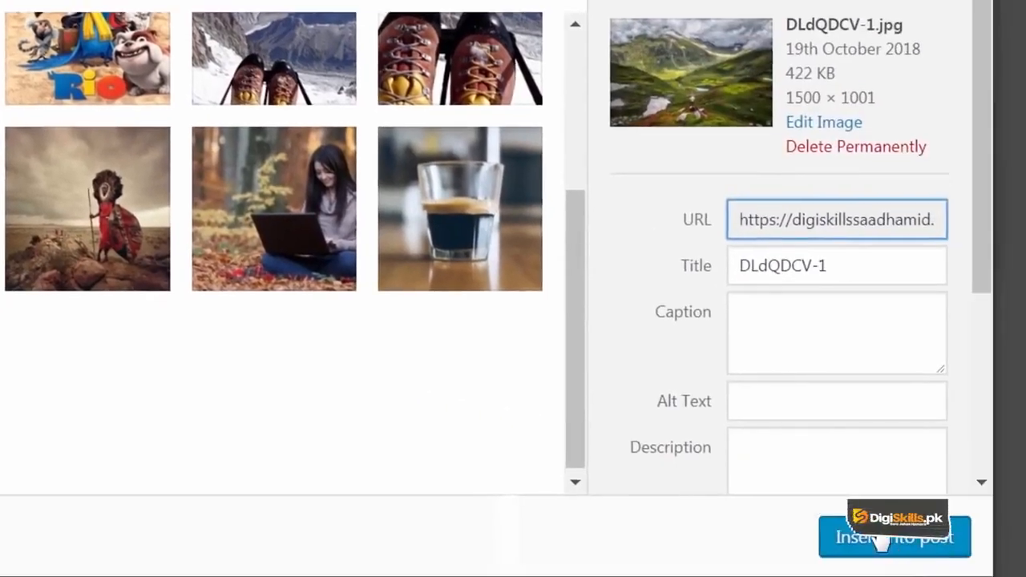
pyautogui.click(879, 540)
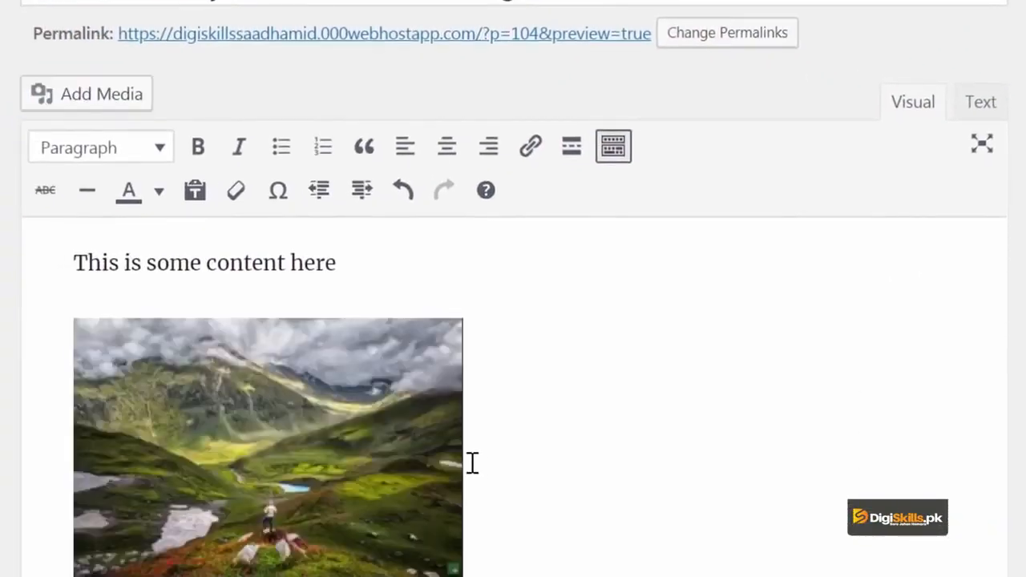
pyautogui.click(313, 455)
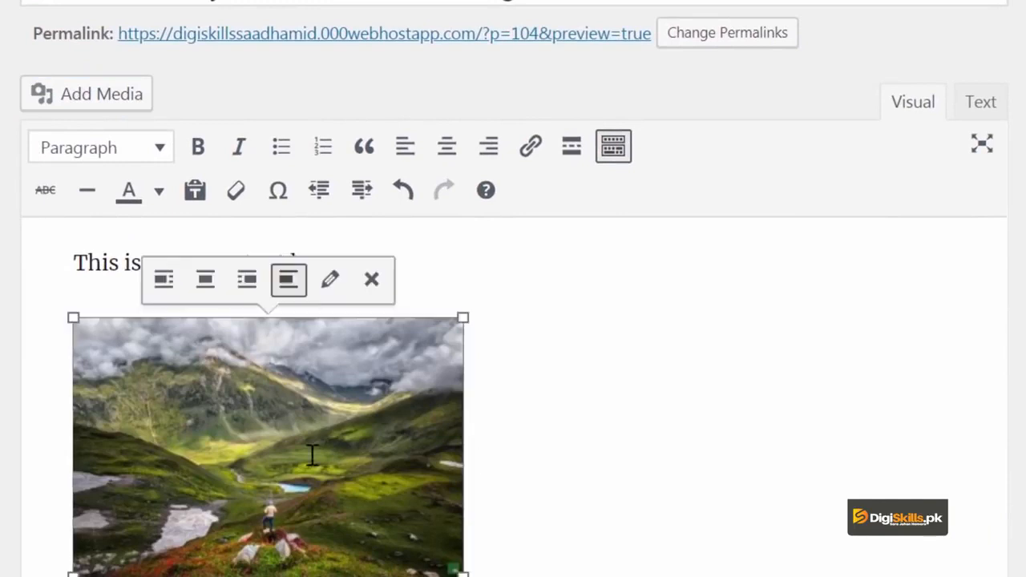
pyautogui.click(329, 294)
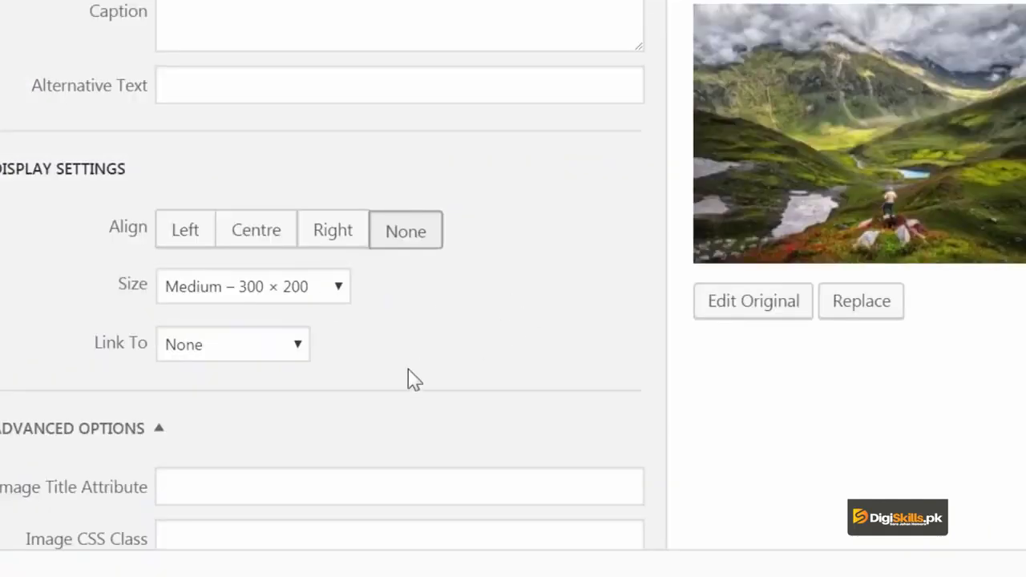
pyautogui.click(328, 293)
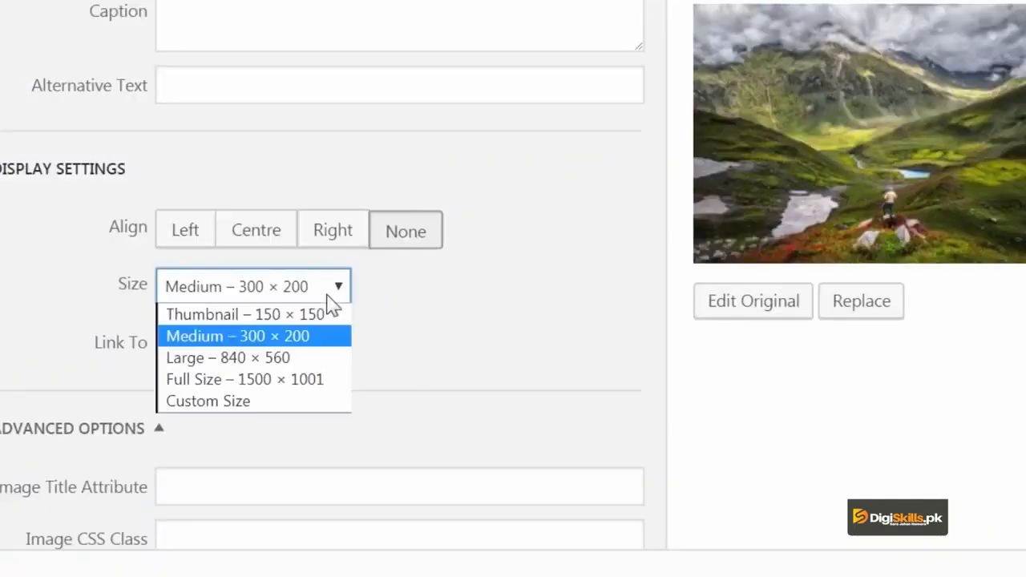
pyautogui.click(320, 362)
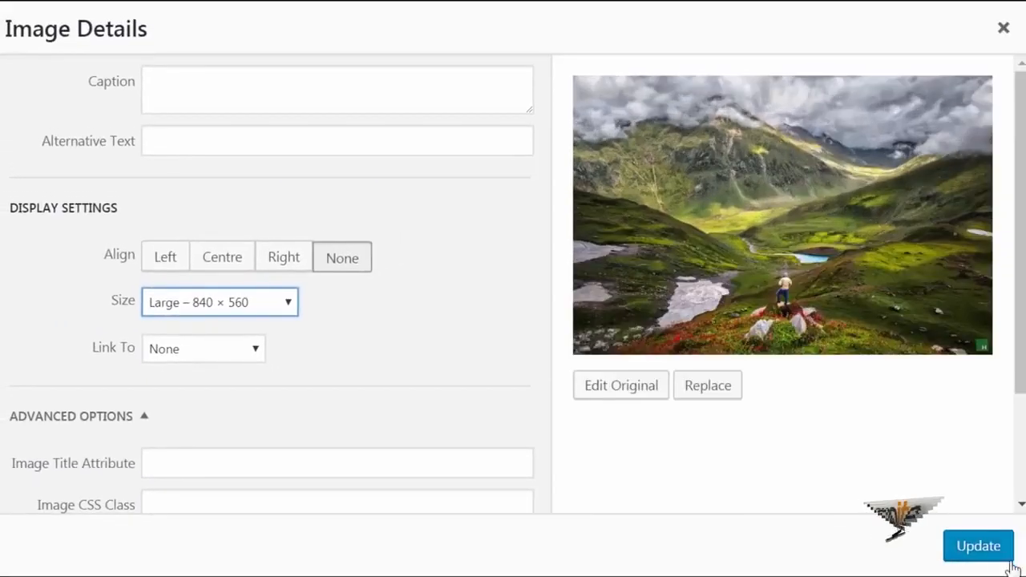
pyautogui.click(1011, 562)
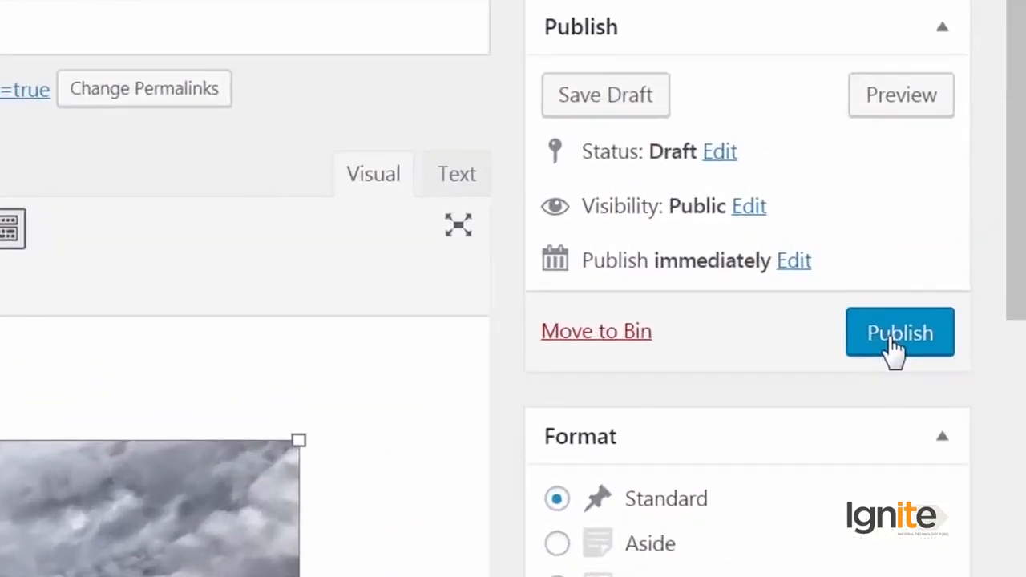
# Save the draft and view the post preview in a new tab.
pyautogui.click(629, 115)
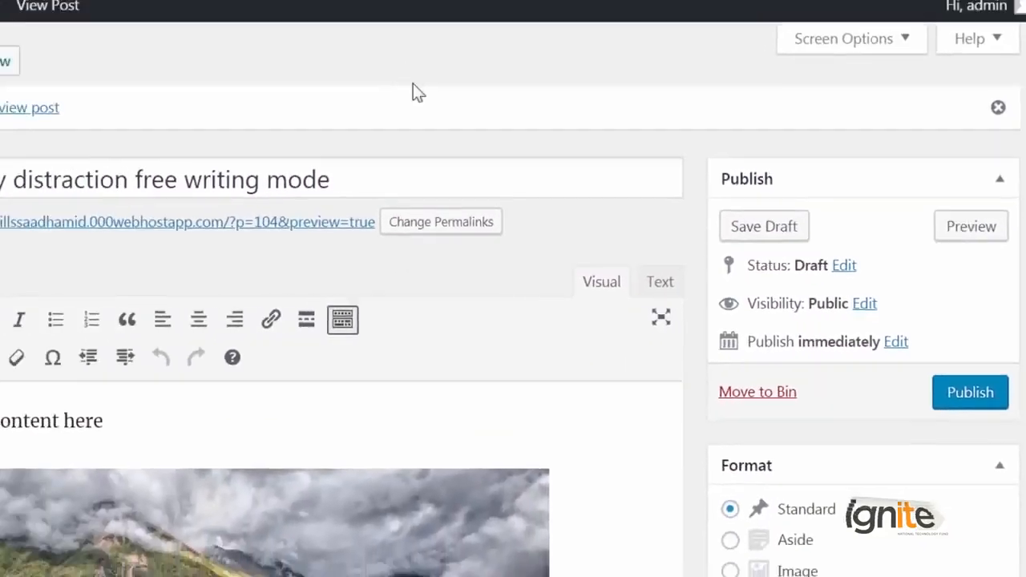
pyautogui.click(327, 220)
pyautogui.rightClick(504, 233)
pyautogui.click(641, 70)
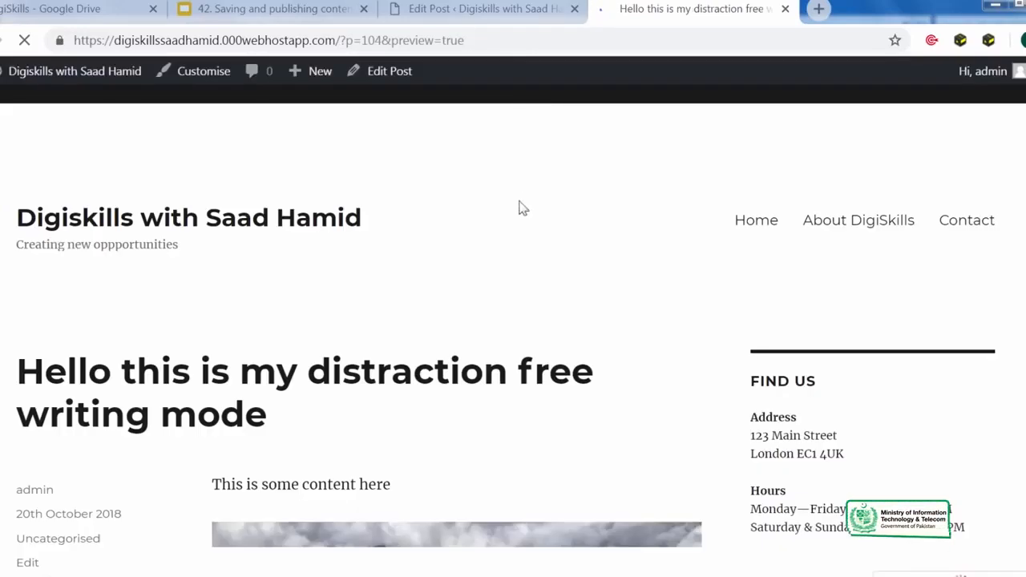
pyautogui.scroll(-10, 524, 342)
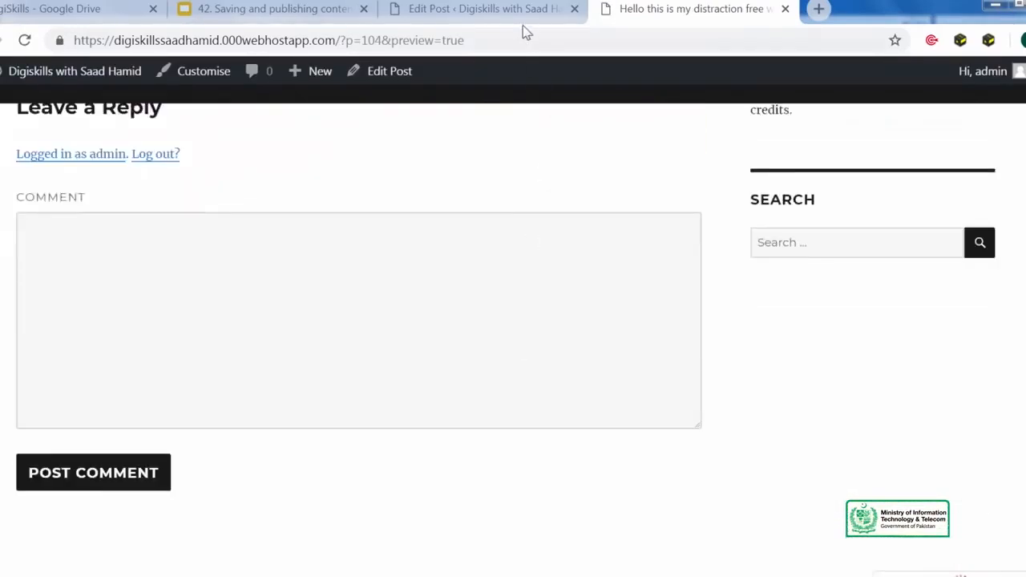
pyautogui.click(521, 12)
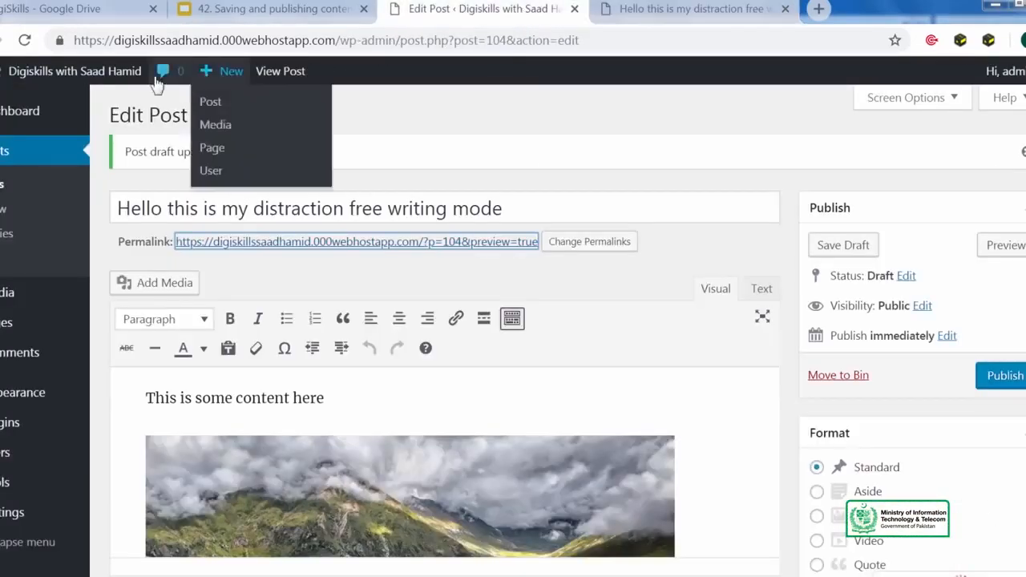
# Check the site homepage in a new tab, close the extra tabs, and publish the post.
pyautogui.rightClick(112, 72)
pyautogui.click(126, 87)
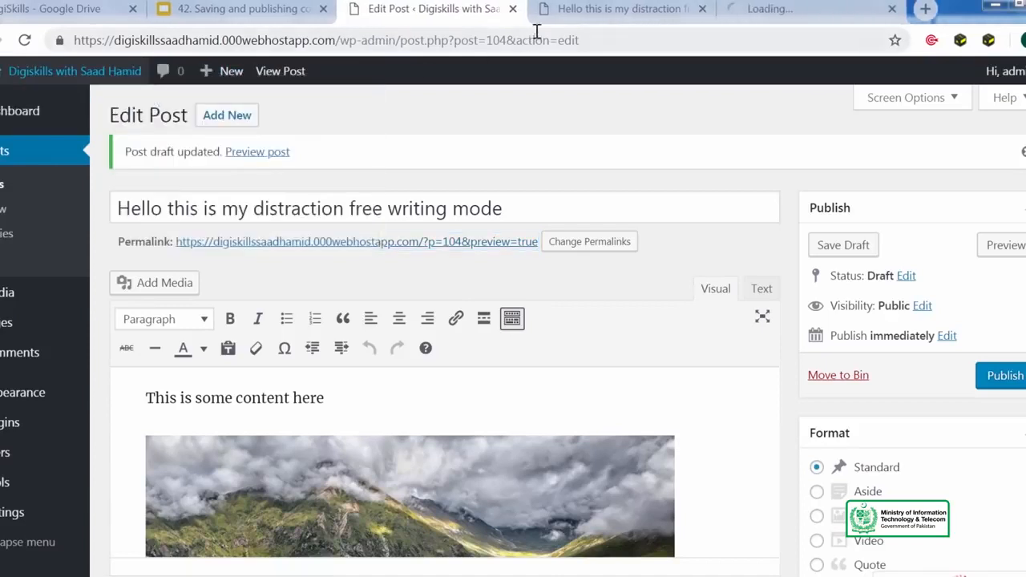
pyautogui.click(775, 13)
pyautogui.scroll(-20, 407, 346)
pyautogui.scroll(20, 407, 345)
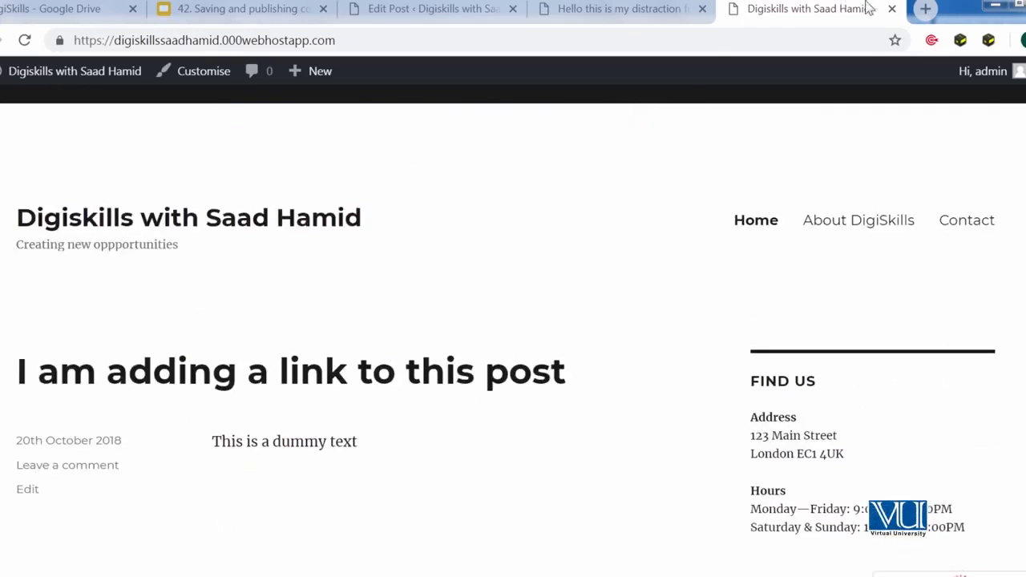
pyautogui.click(891, 8)
pyautogui.click(789, 9)
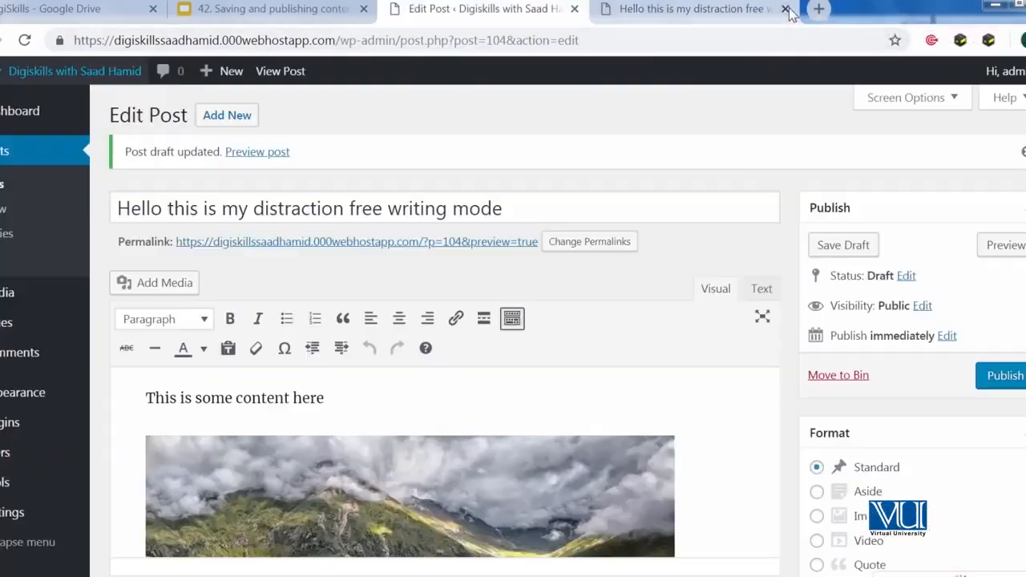
pyautogui.click(786, 9)
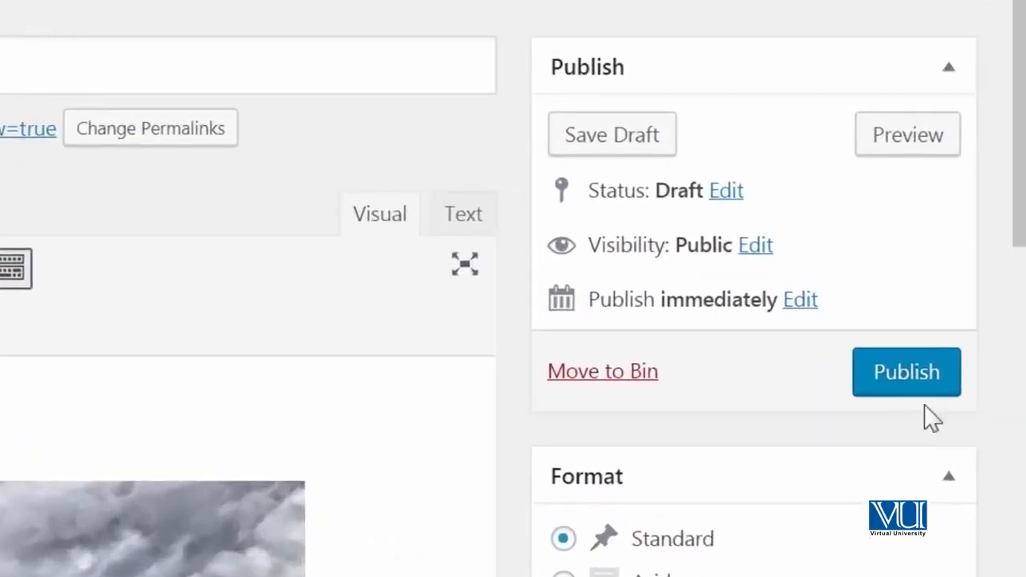
pyautogui.click(994, 379)
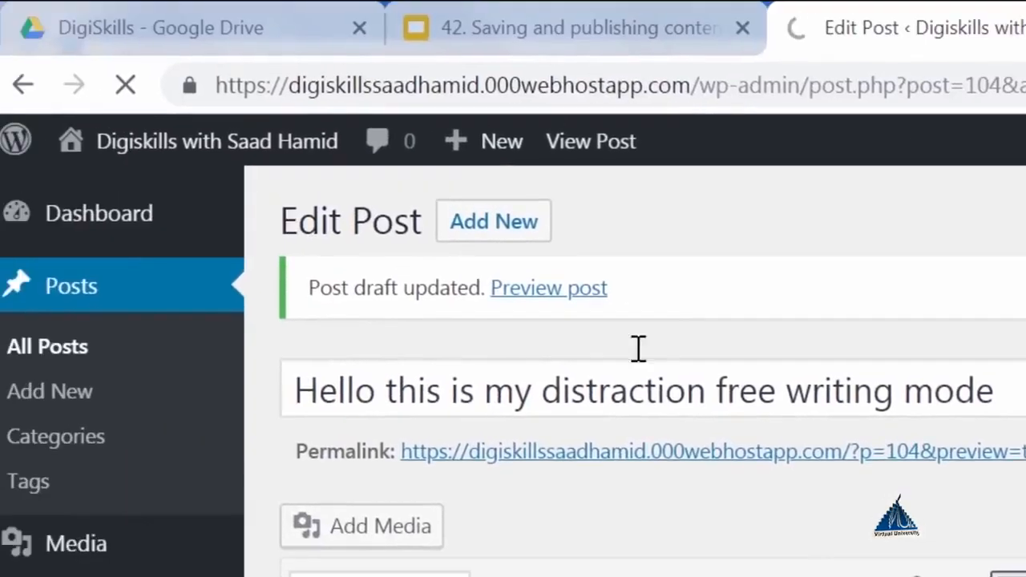
# View the homepage in a new tab to confirm the post and mountain image appear, then close it.
pyautogui.rightClick(303, 165)
pyautogui.click(355, 178)
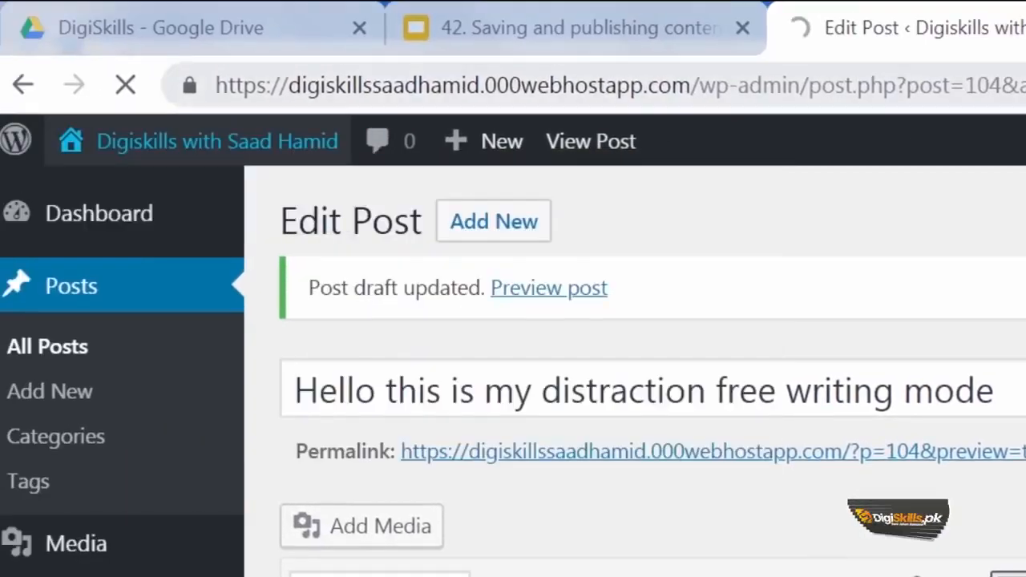
pyautogui.click(825, 14)
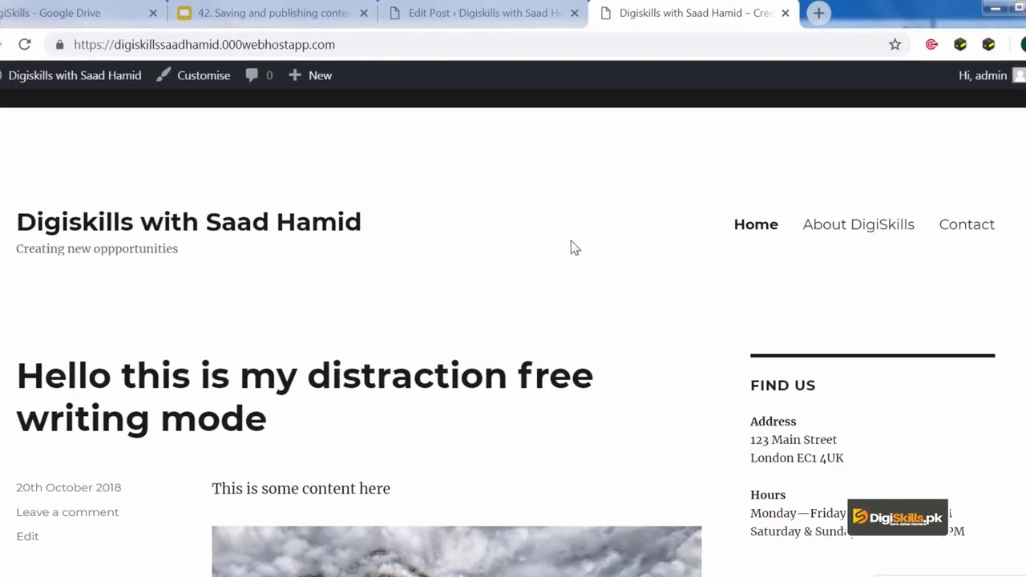
pyautogui.scroll(-6, 571, 240)
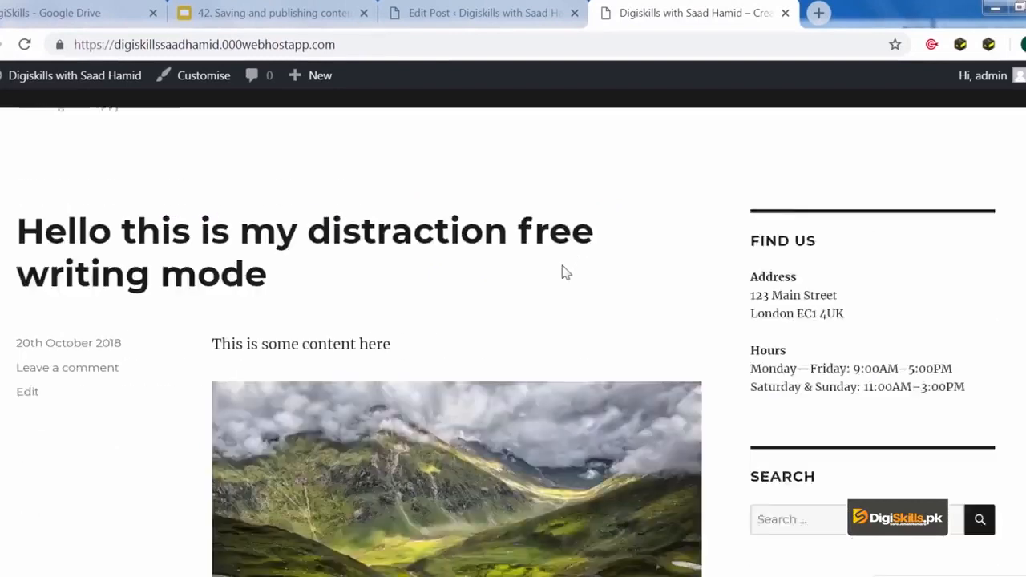
pyautogui.scroll(6, 479, 289)
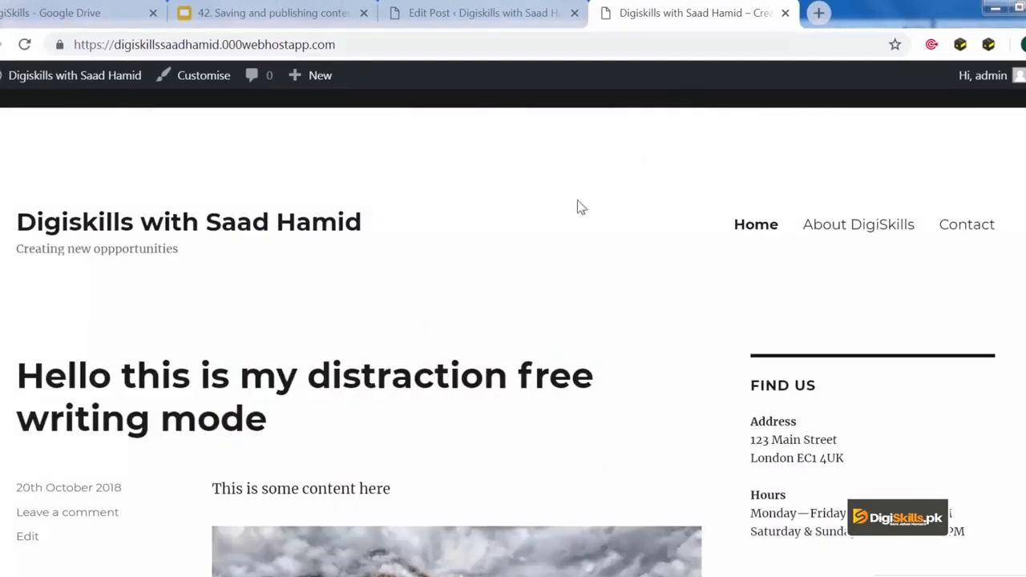
pyautogui.click(785, 13)
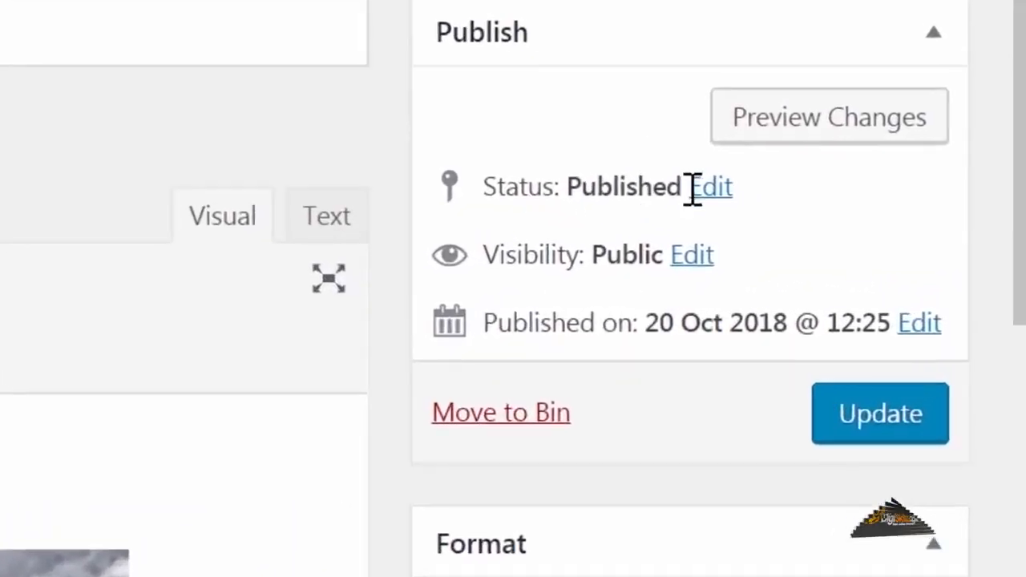
# Set the post Status to Pending Review and update the post.
pyautogui.click(707, 188)
pyautogui.click(634, 260)
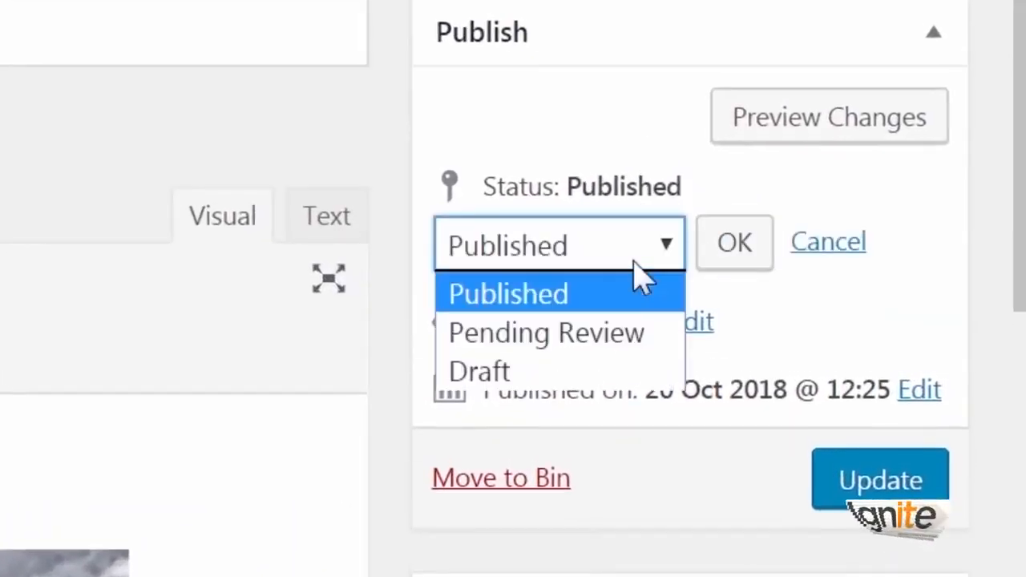
pyautogui.click(621, 334)
pyautogui.click(700, 267)
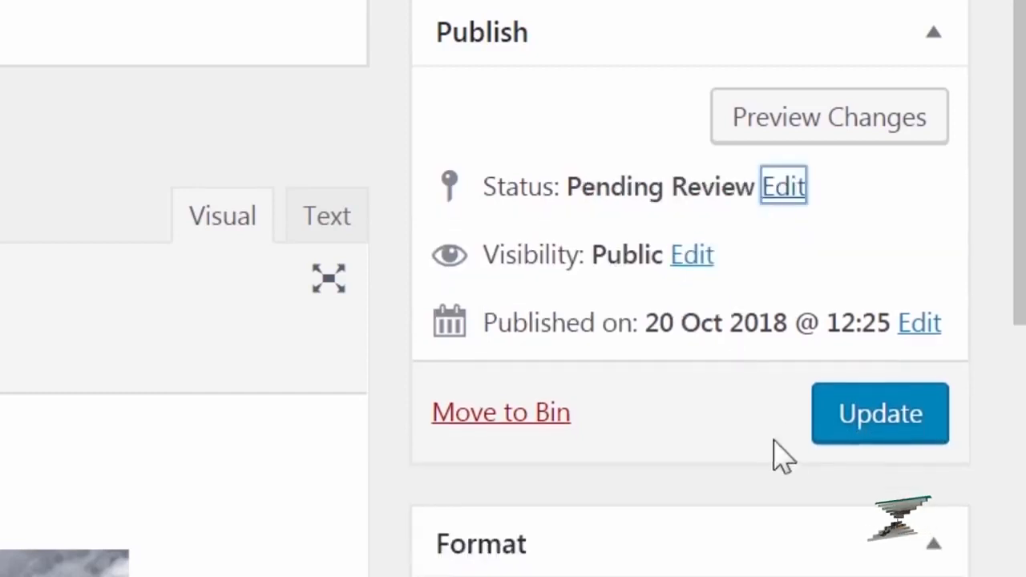
pyautogui.click(846, 413)
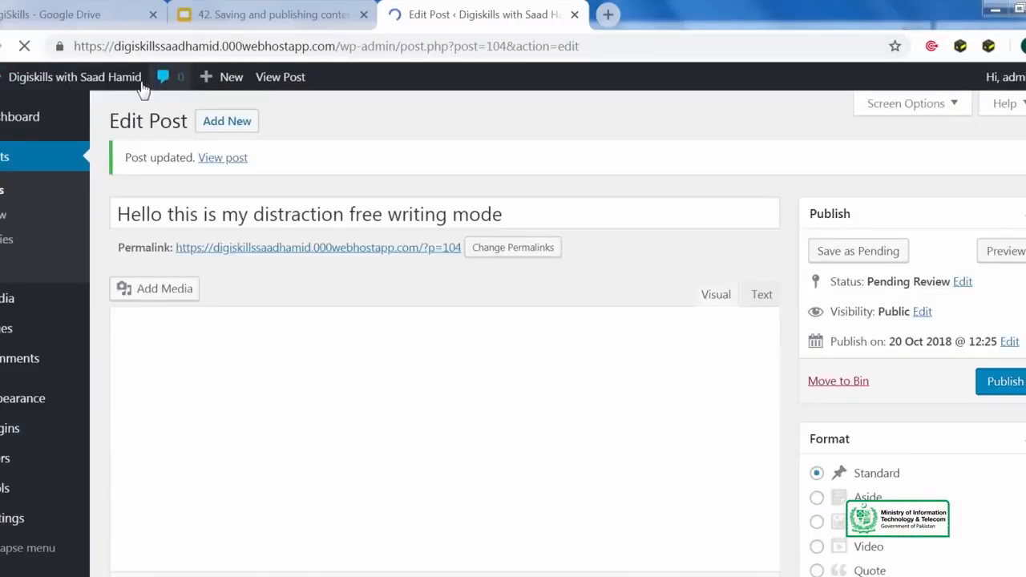
# Confirm the pending post is gone from the homepage, then reopen the Status dropdown.
pyautogui.rightClick(136, 78)
pyautogui.click(209, 93)
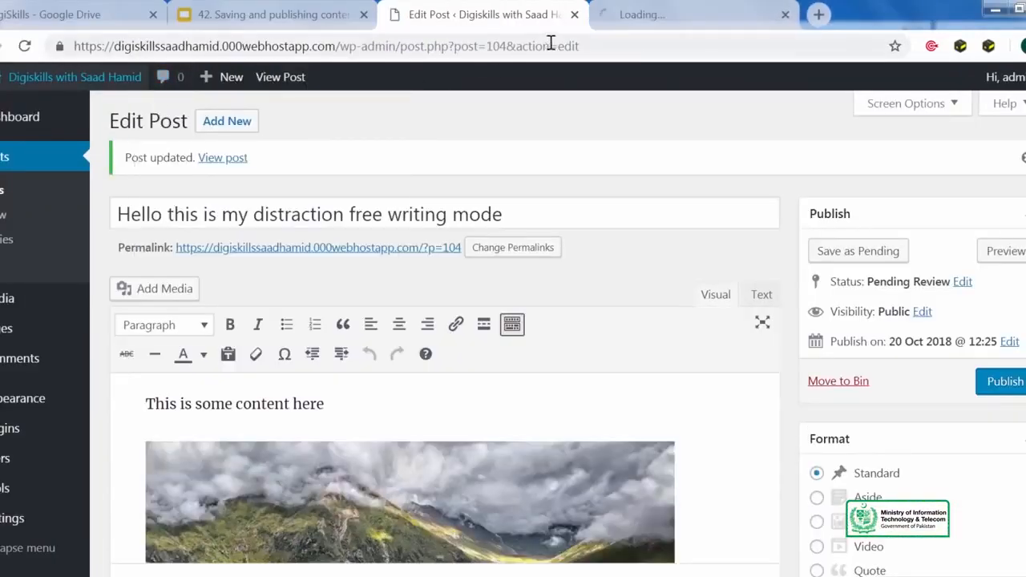
pyautogui.click(637, 15)
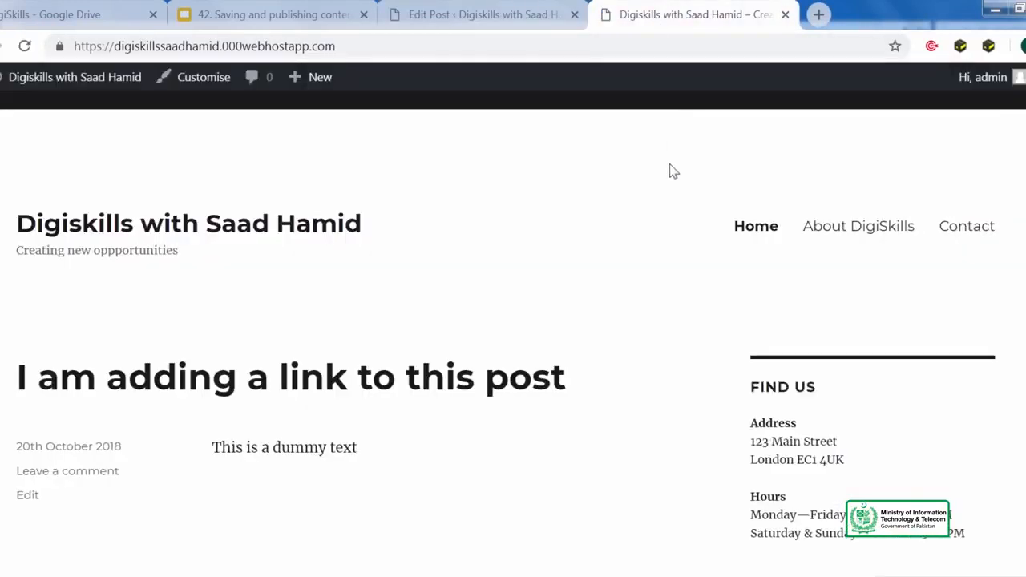
pyautogui.scroll(-3, 697, 156)
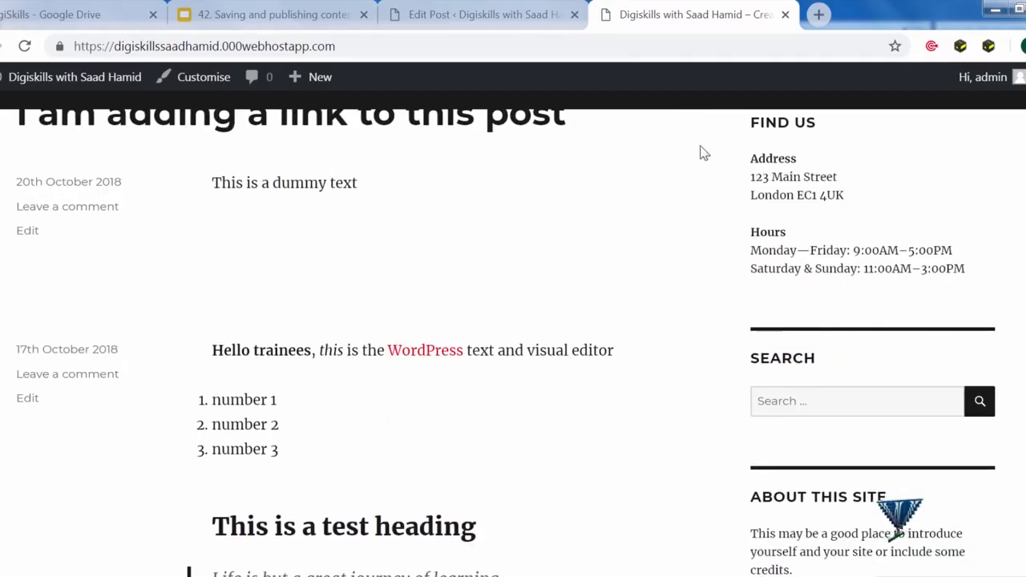
pyautogui.click(785, 14)
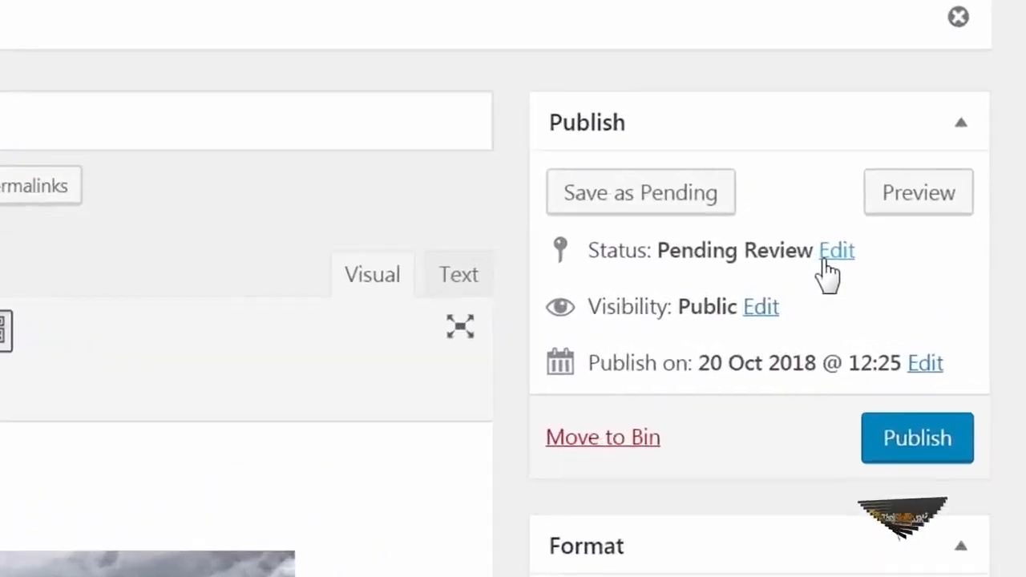
pyautogui.click(825, 254)
pyautogui.click(705, 307)
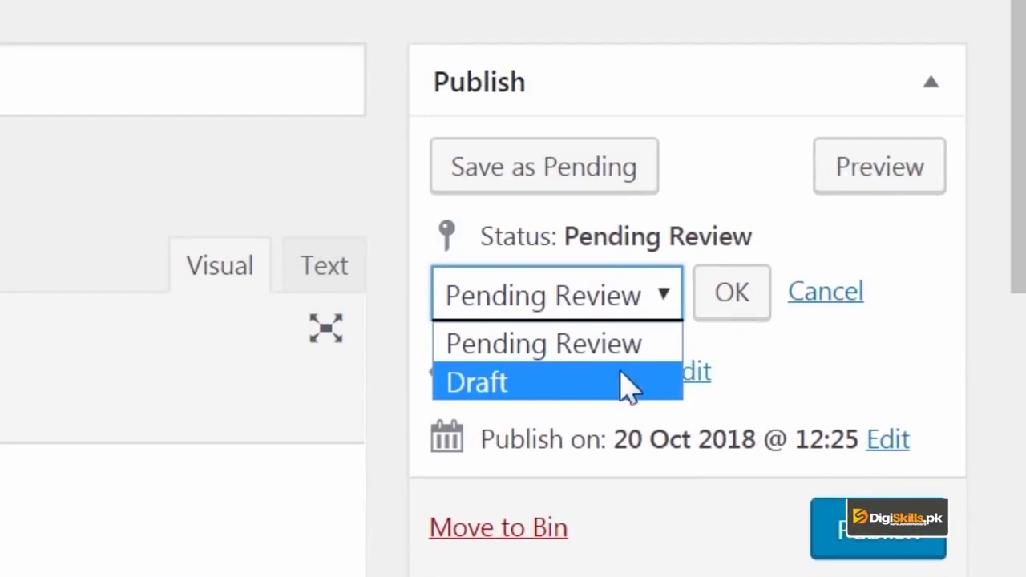
# Save the post as Draft, then try Private and Password protected visibility and cancel to keep Public.
pyautogui.click(629, 386)
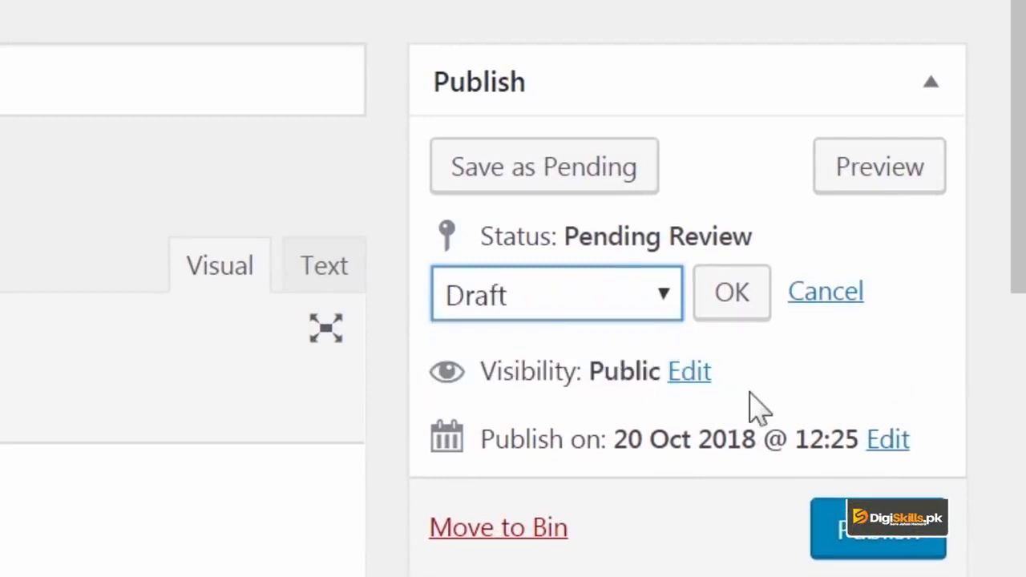
pyautogui.click(600, 188)
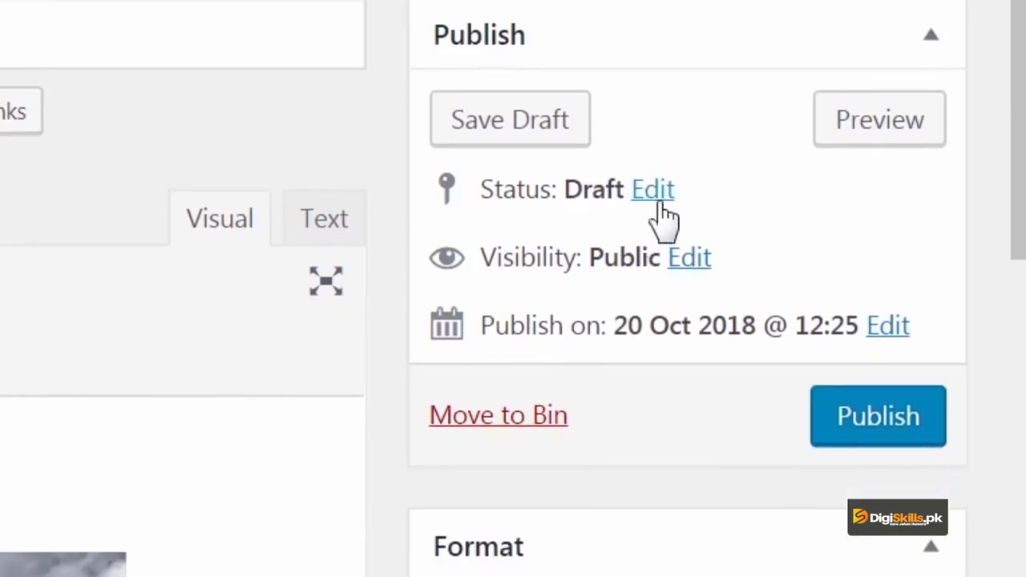
pyautogui.click(686, 260)
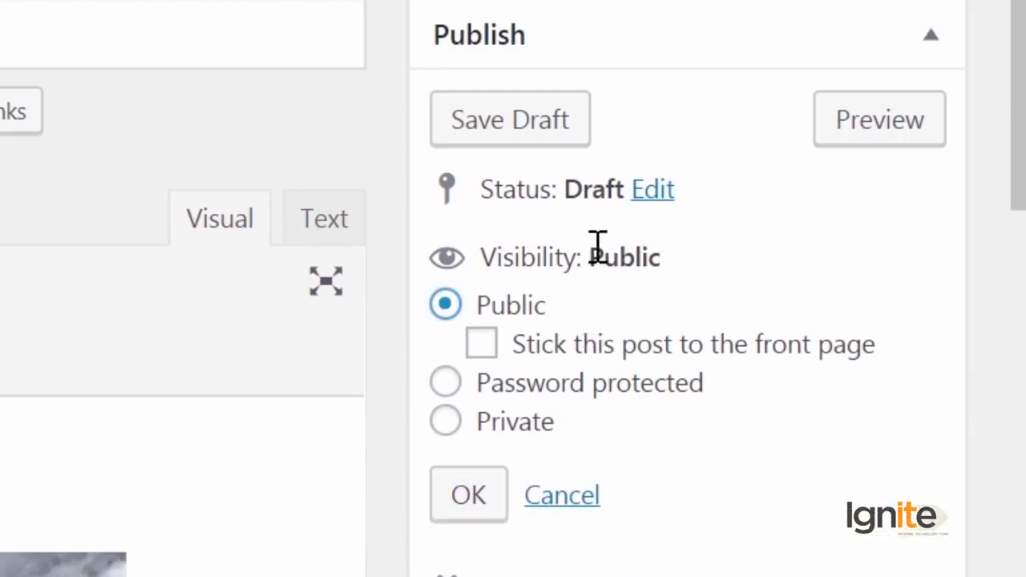
pyautogui.click(525, 429)
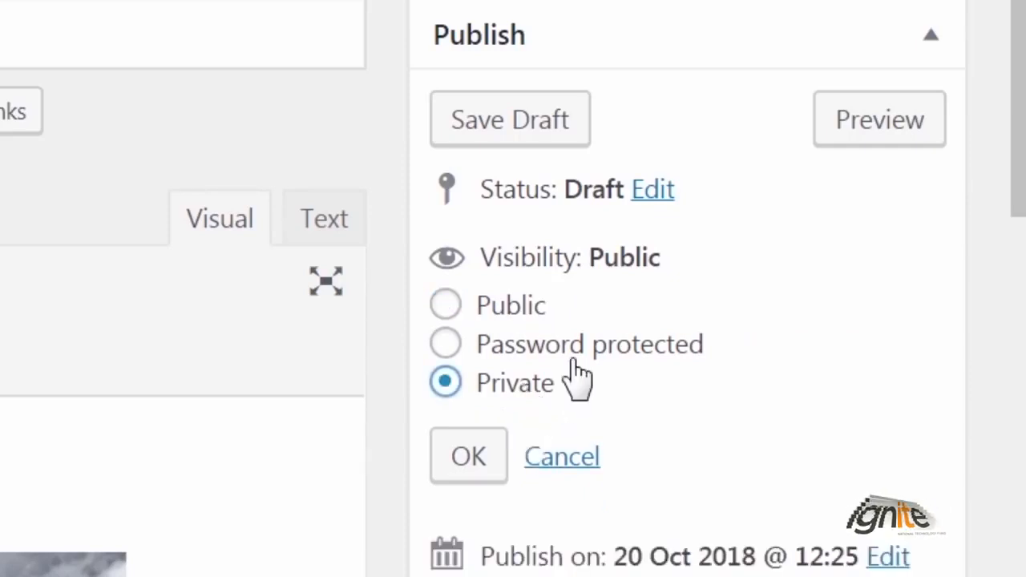
pyautogui.click(548, 346)
pyautogui.click(588, 413)
pyautogui.click(567, 557)
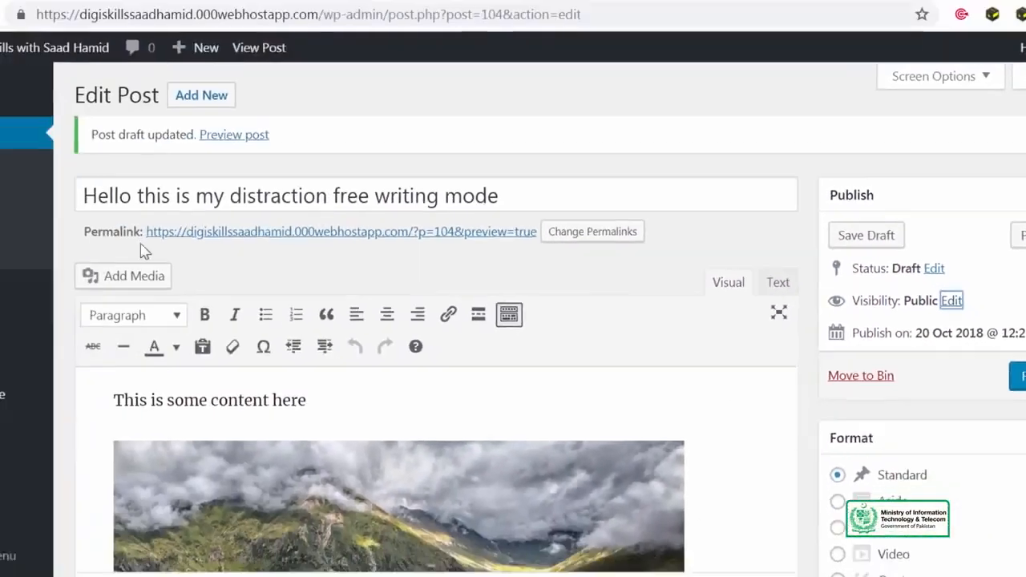
# Create a new page titled 'Surprise'.
pyautogui.moveTo(8, 329)
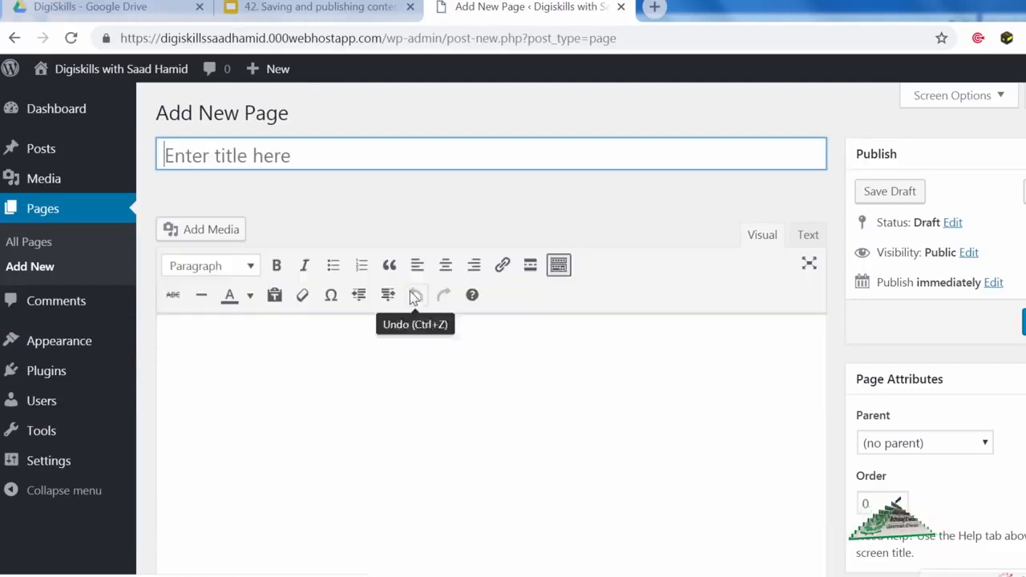
pyautogui.write('Surprise')
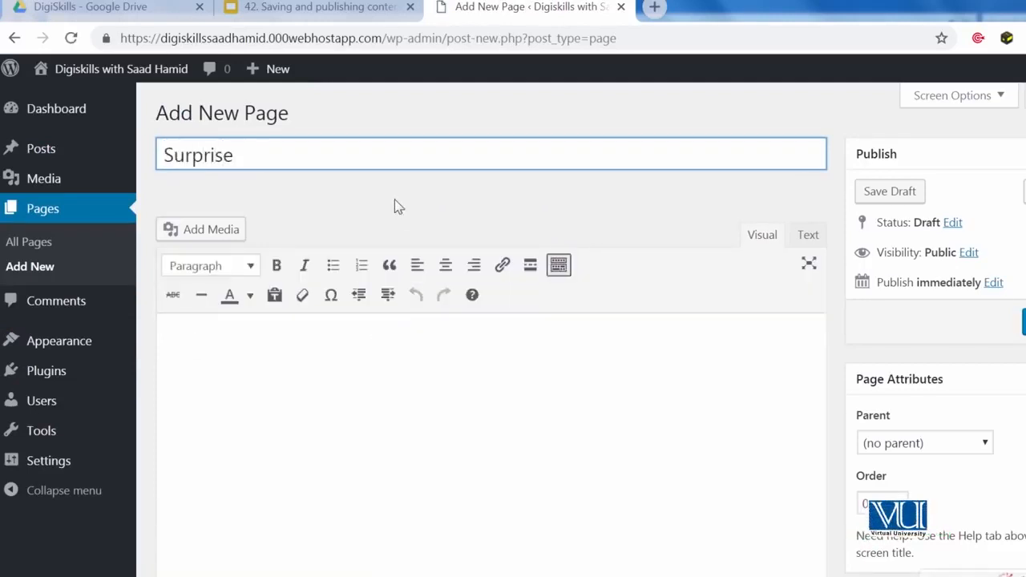
pyautogui.press('Tab')
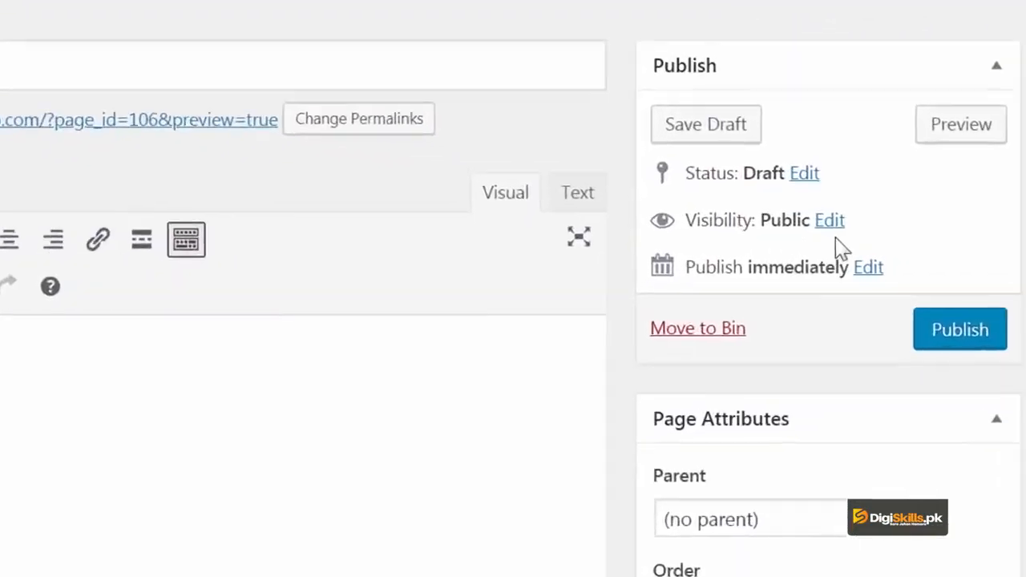
# Make the page Password protected with a new password and publish it.
pyautogui.click(766, 206)
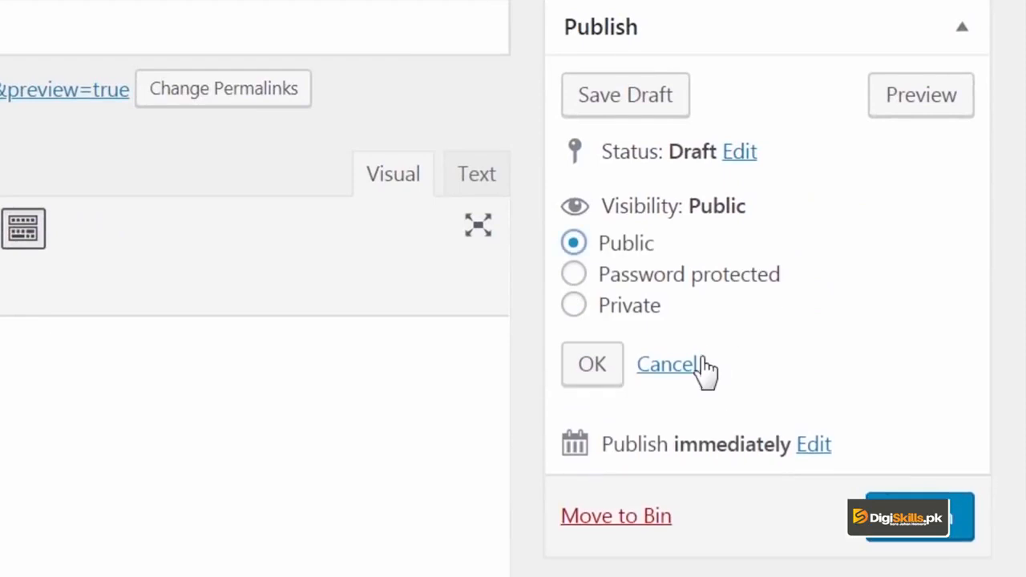
pyautogui.click(690, 290)
pyautogui.click(693, 352)
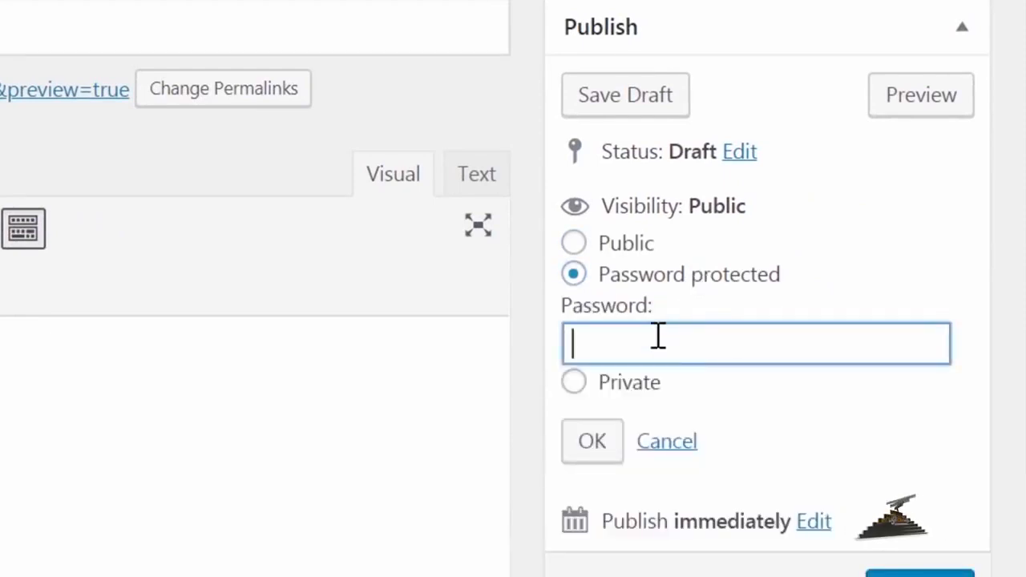
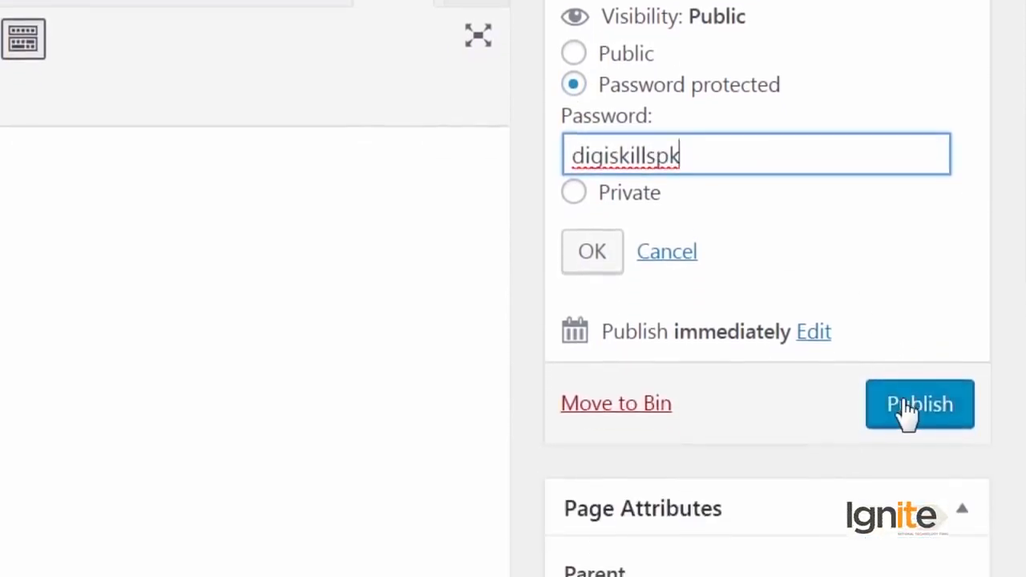
pyautogui.click(905, 408)
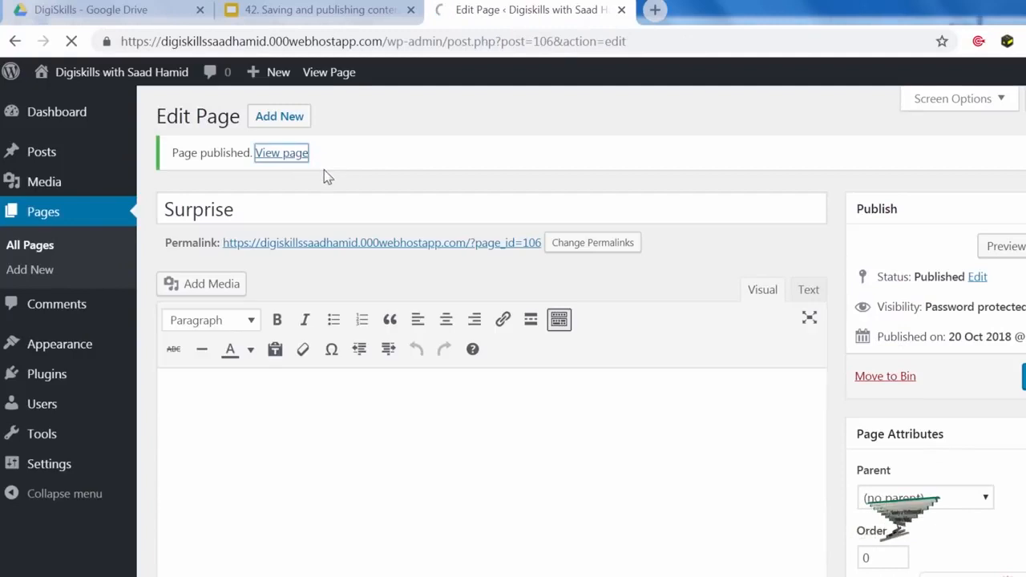
pyautogui.scroll(-3, 377, 272)
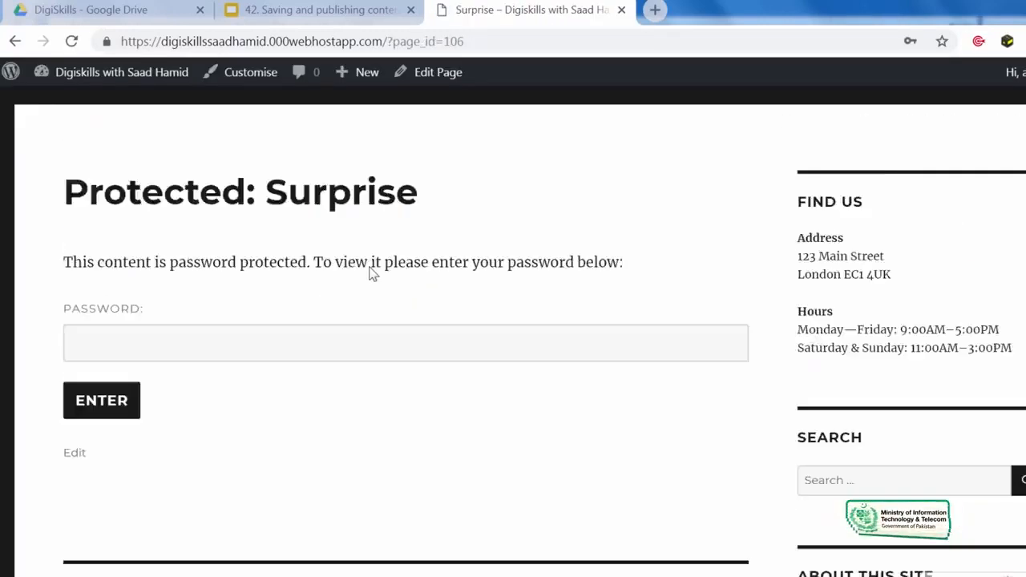
pyautogui.click(382, 273)
pyautogui.scroll(2, 384, 278)
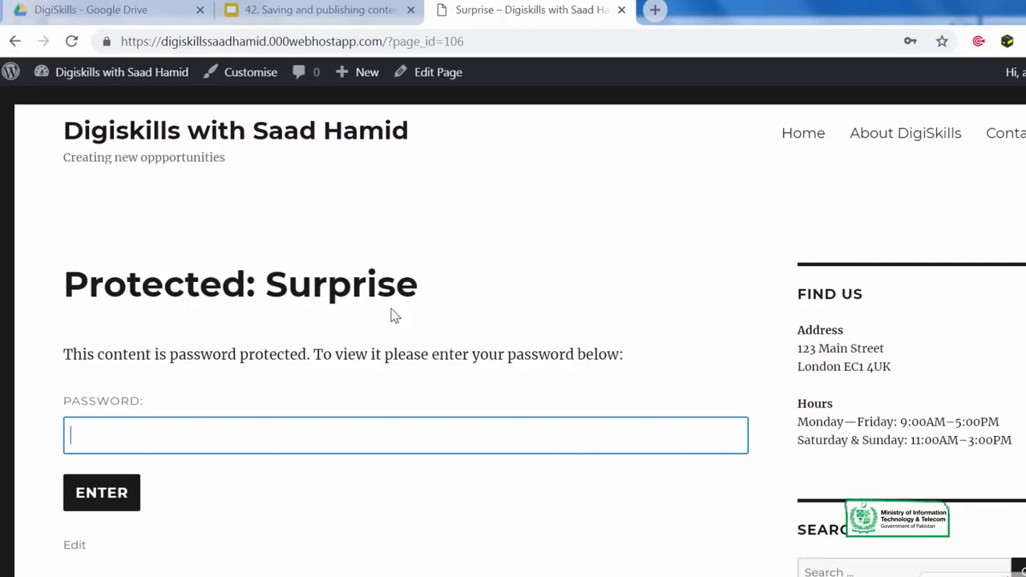
pyautogui.write('••••••')
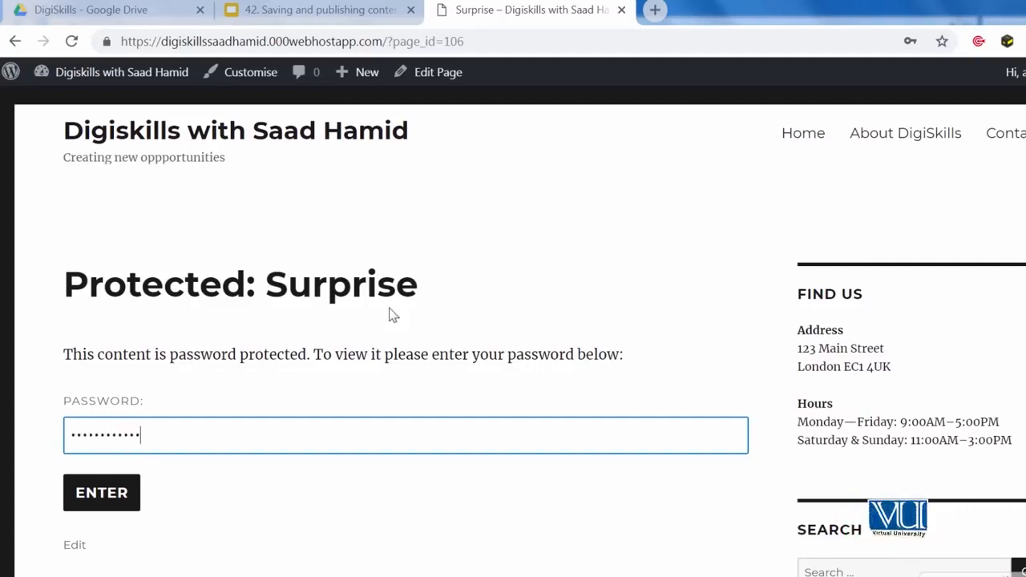
pyautogui.click(83, 486)
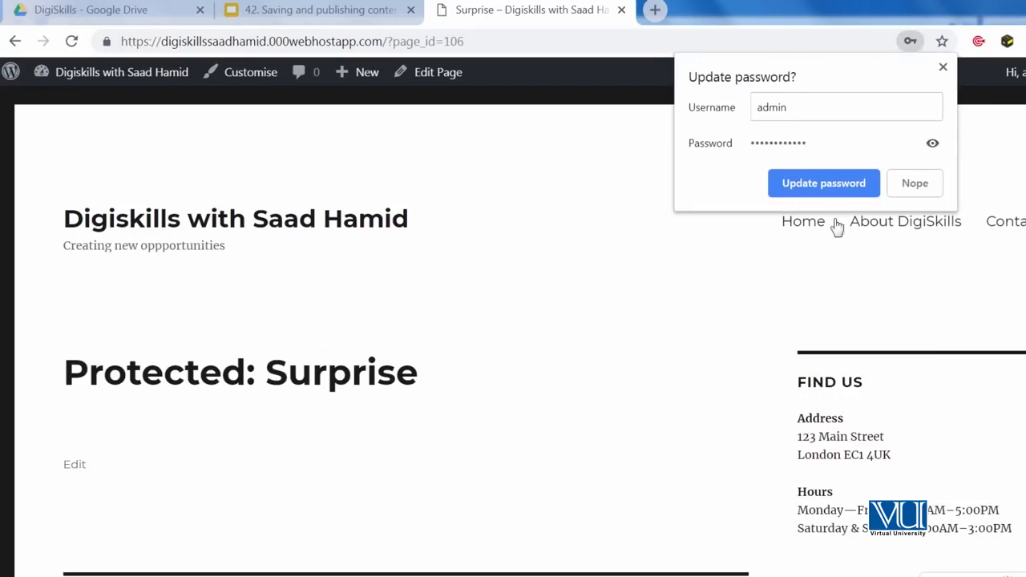
pyautogui.click(943, 69)
pyautogui.scroll(-2, 675, 236)
pyautogui.click(438, 72)
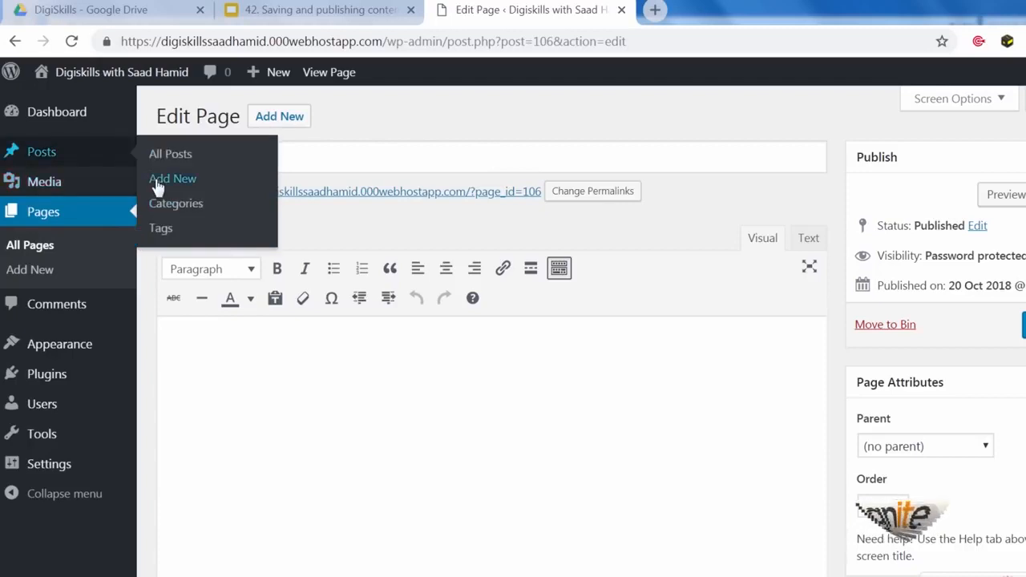
pyautogui.click(153, 176)
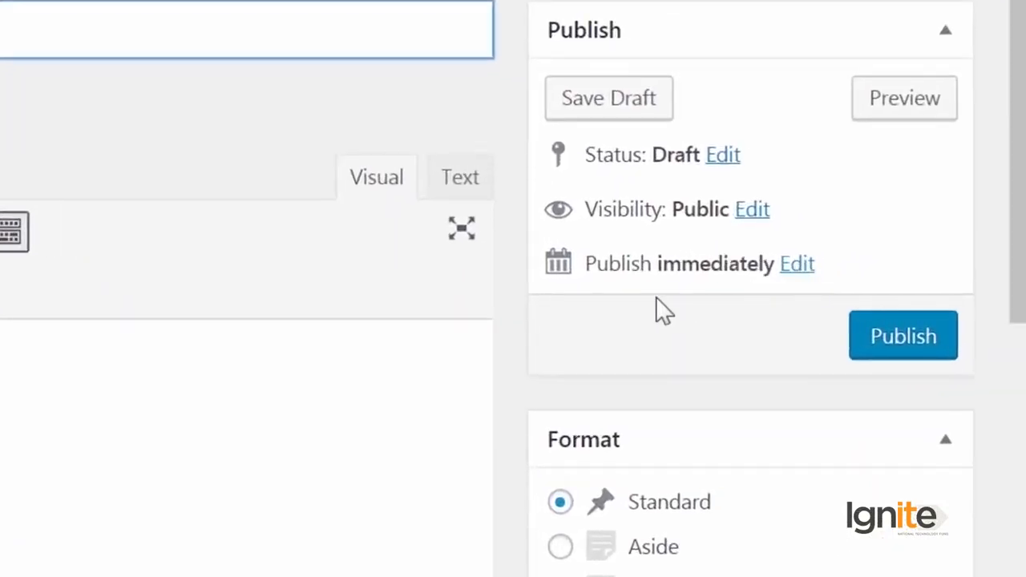
# Open the publish date fields, title the new post 'This is a future post', and begin its body text.
pyautogui.click(797, 265)
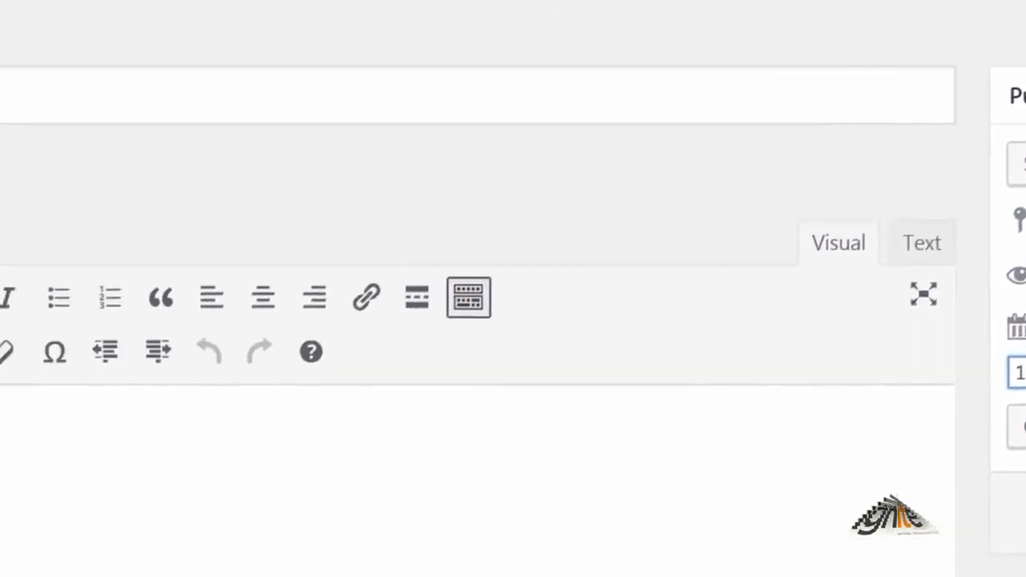
pyautogui.click(485, 82)
pyautogui.write('This is a future post')
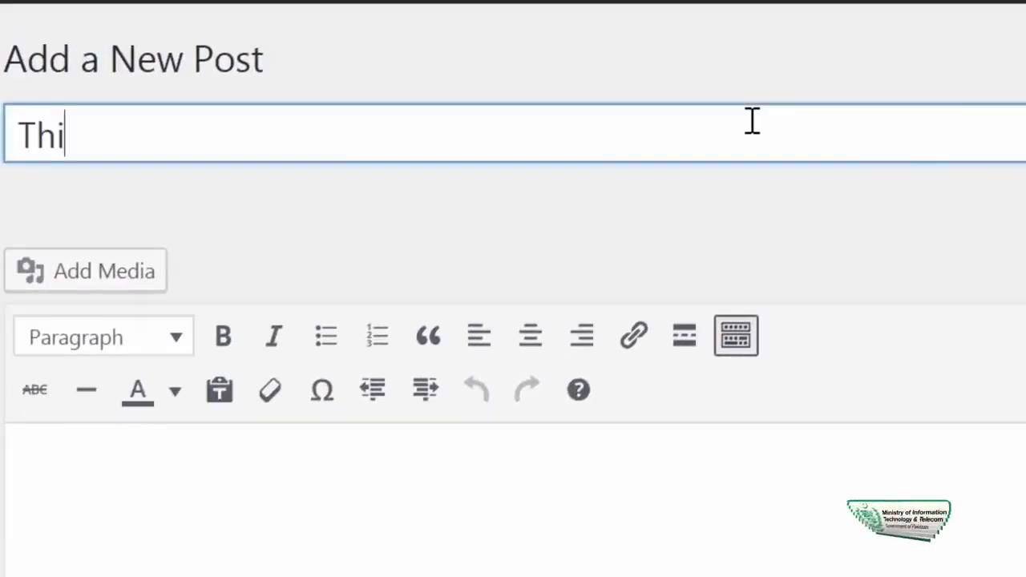
pyautogui.press('Tab')
pyautogui.write('This is a ')
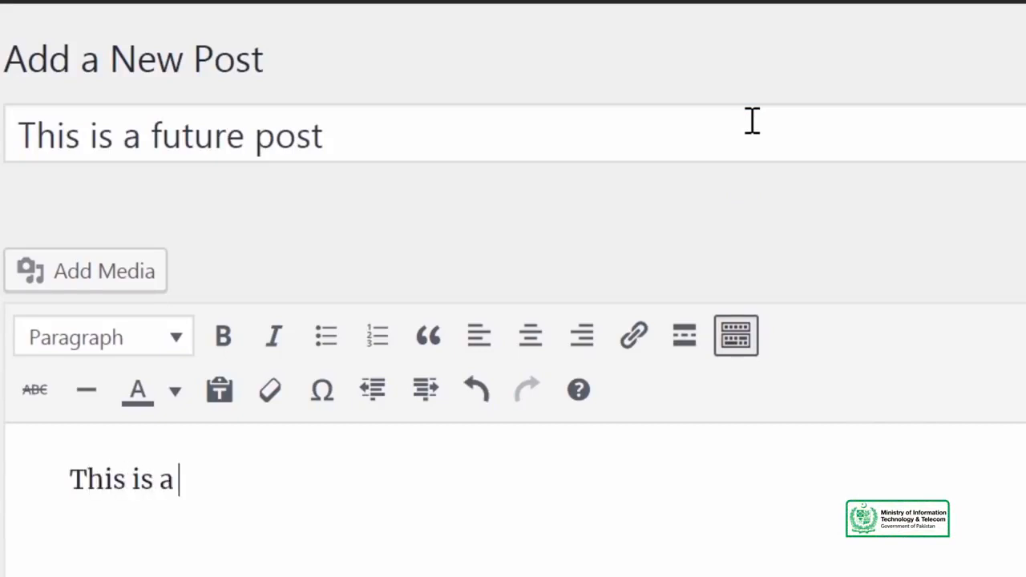
pyautogui.write('futut')
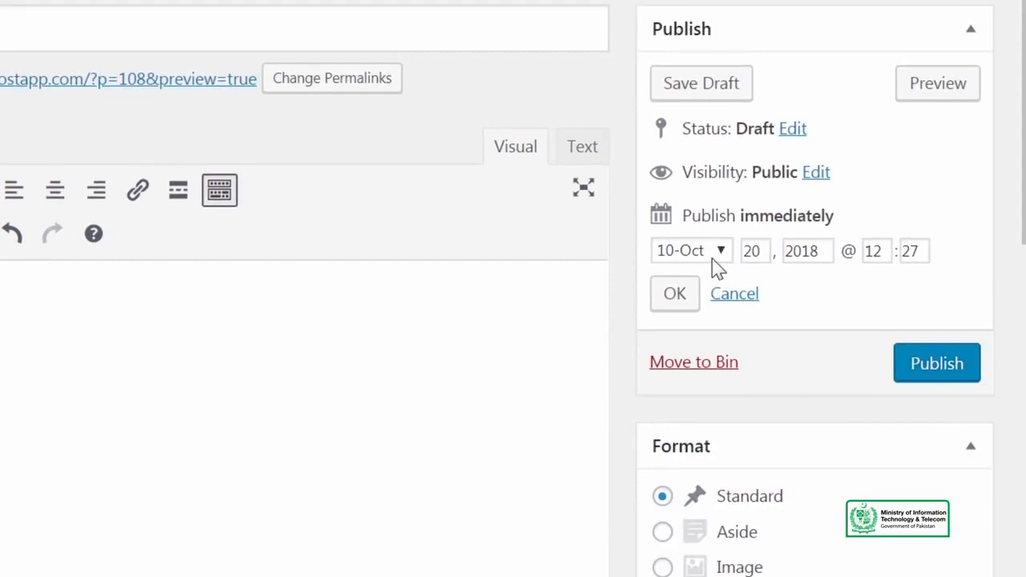
# Set the post's publish date to 21 October 2018.
pyautogui.click(712, 258)
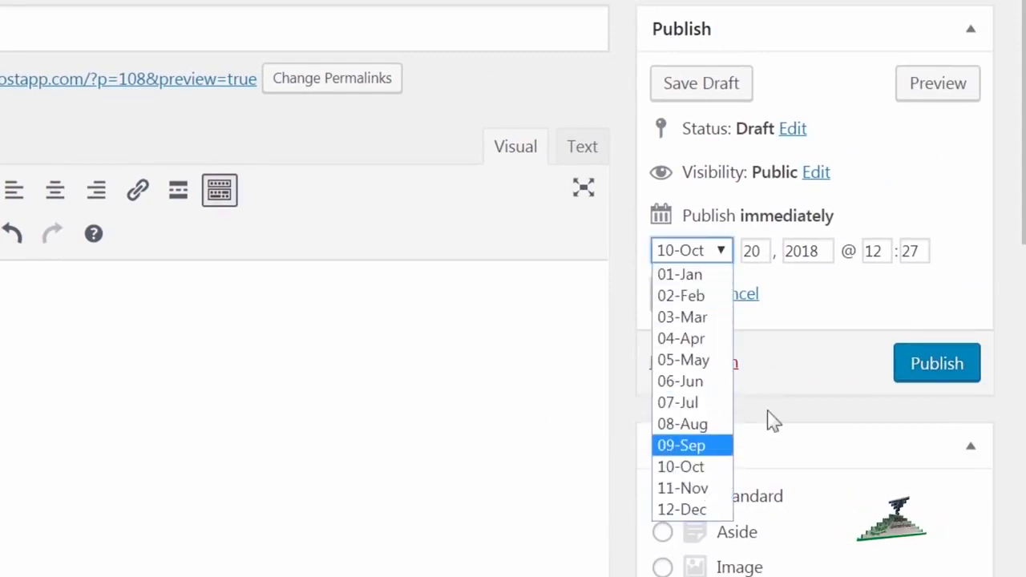
pyautogui.click(779, 282)
pyautogui.doubleClick(761, 251)
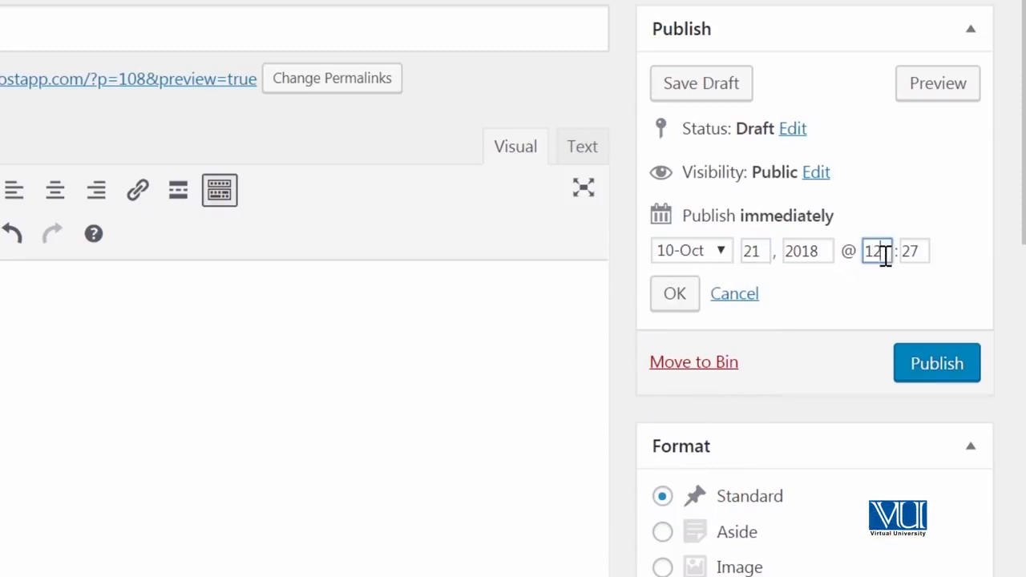
pyautogui.doubleClick(906, 253)
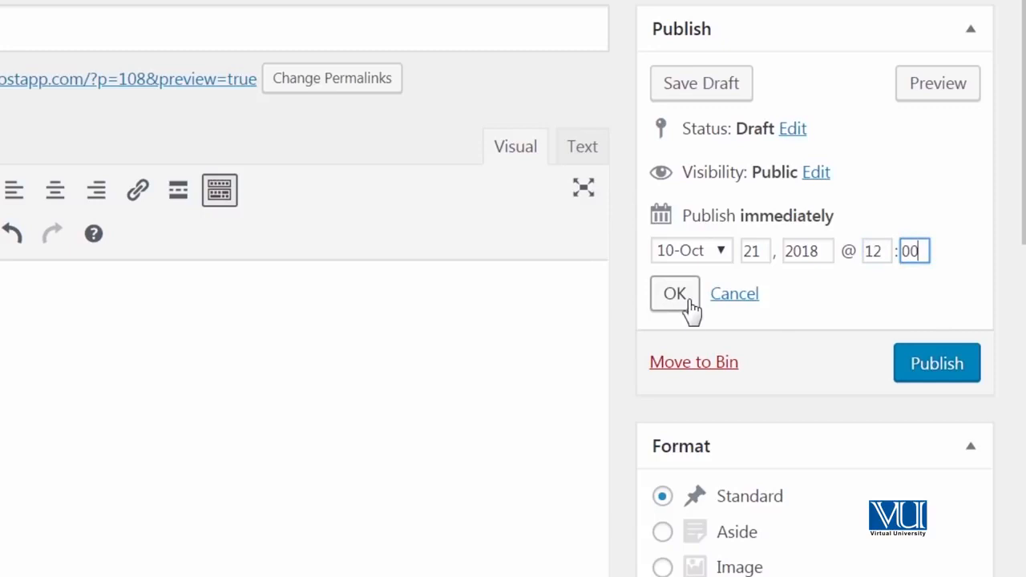
pyautogui.click(681, 295)
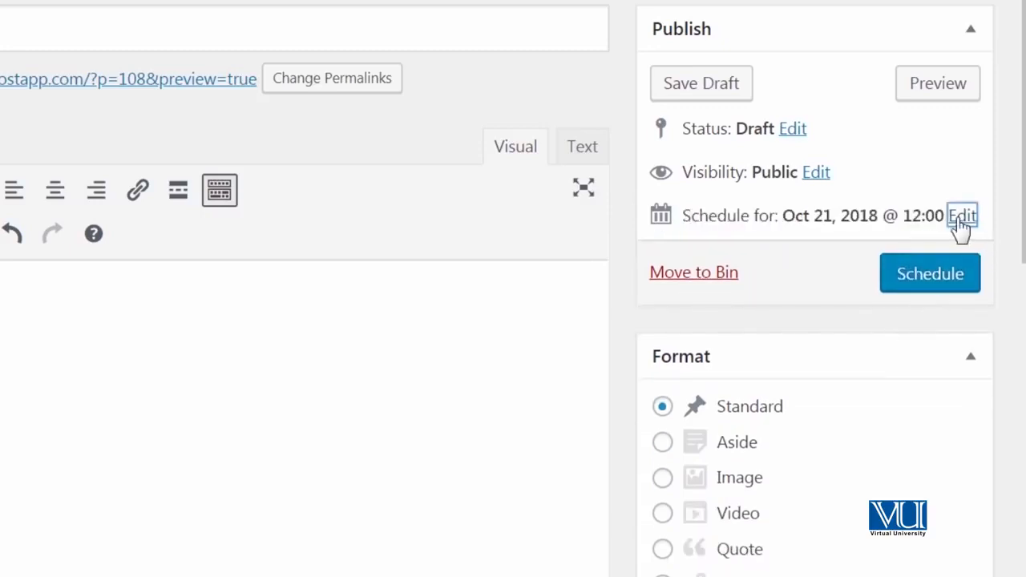
# Change the time to 10:00, schedule the post, and open the site's front page.
pyautogui.click(961, 217)
pyautogui.moveTo(865, 251); pyautogui.dragTo(887, 249)
pyautogui.write('10')
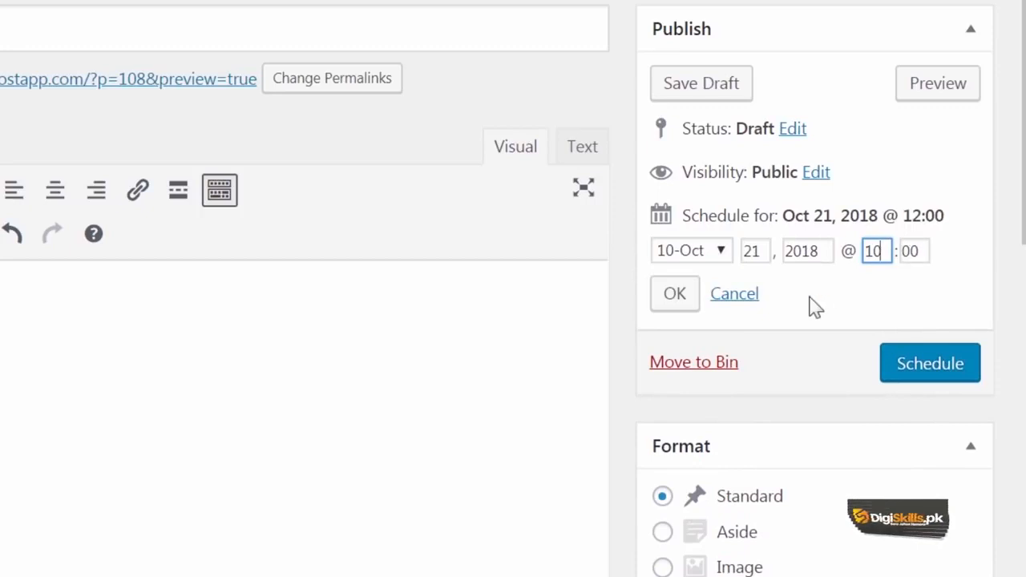
pyautogui.click(677, 295)
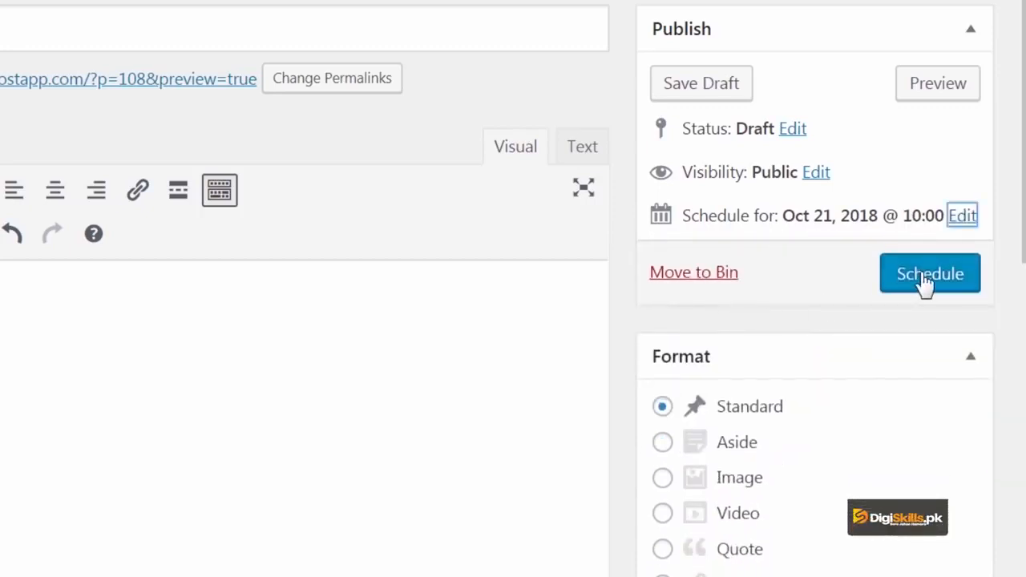
pyautogui.click(925, 276)
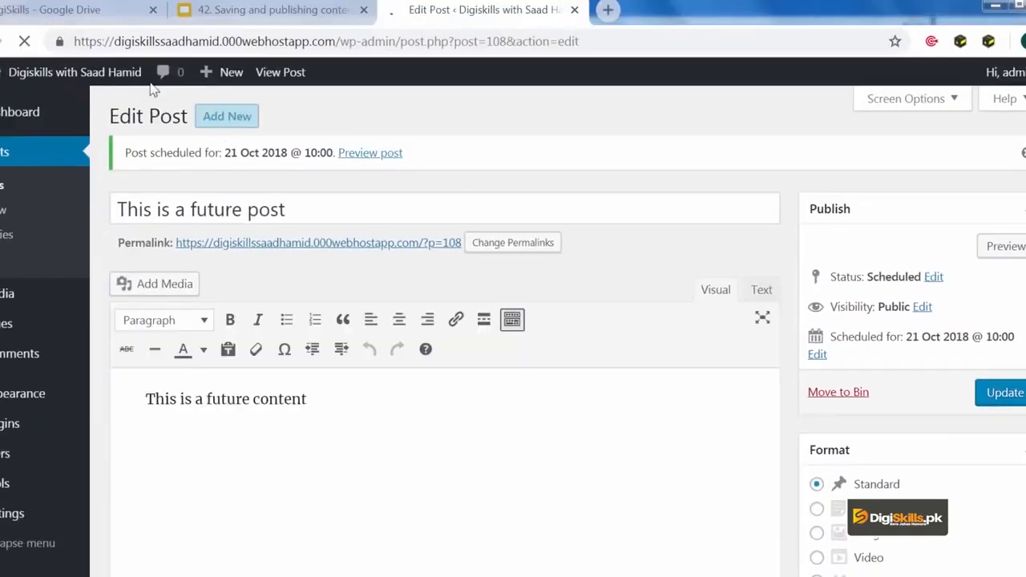
pyautogui.click(115, 76)
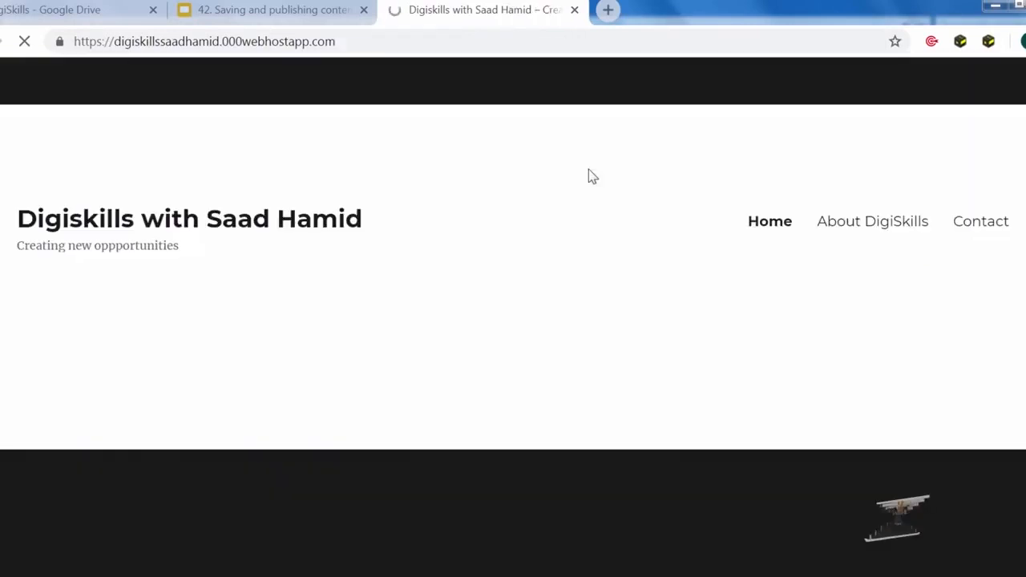